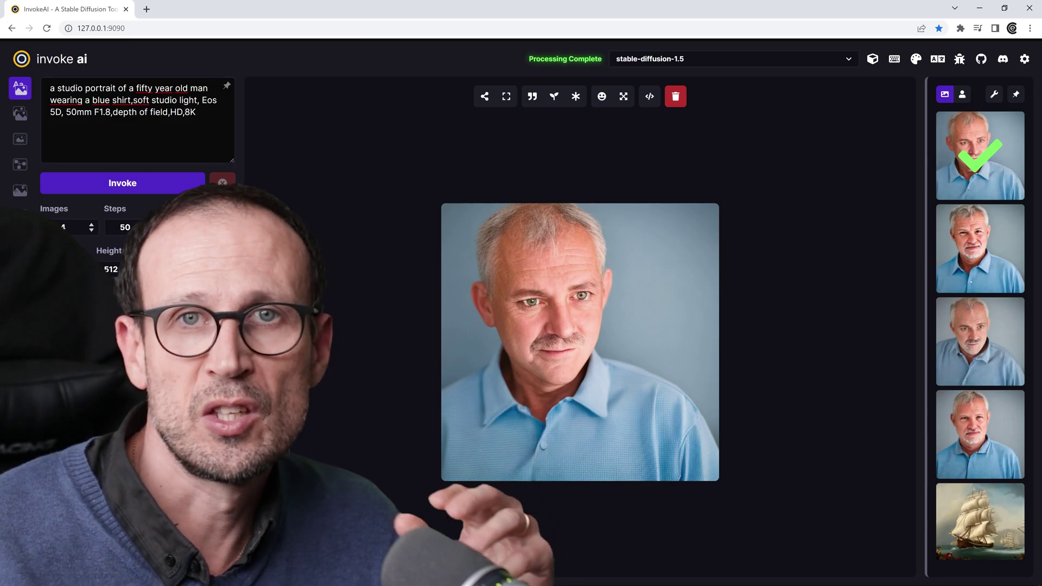
# Step: Browse the earlier portraits in the gallery, viewing the third and second ones large
pyautogui.scroll(-1, 137, 163)
pyautogui.click(980, 319)
pyautogui.press('Left')
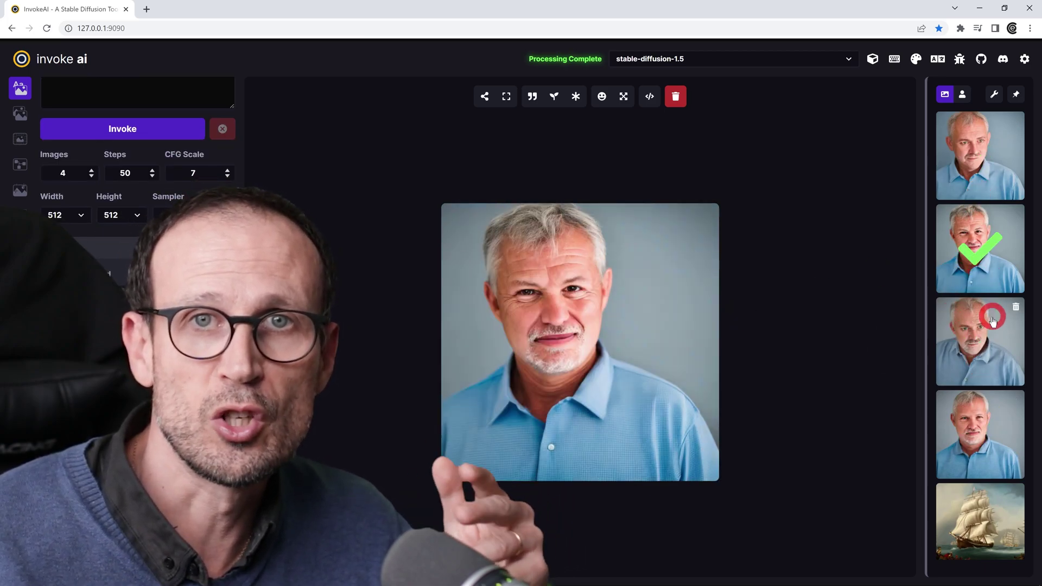
pyautogui.click(886, 349)
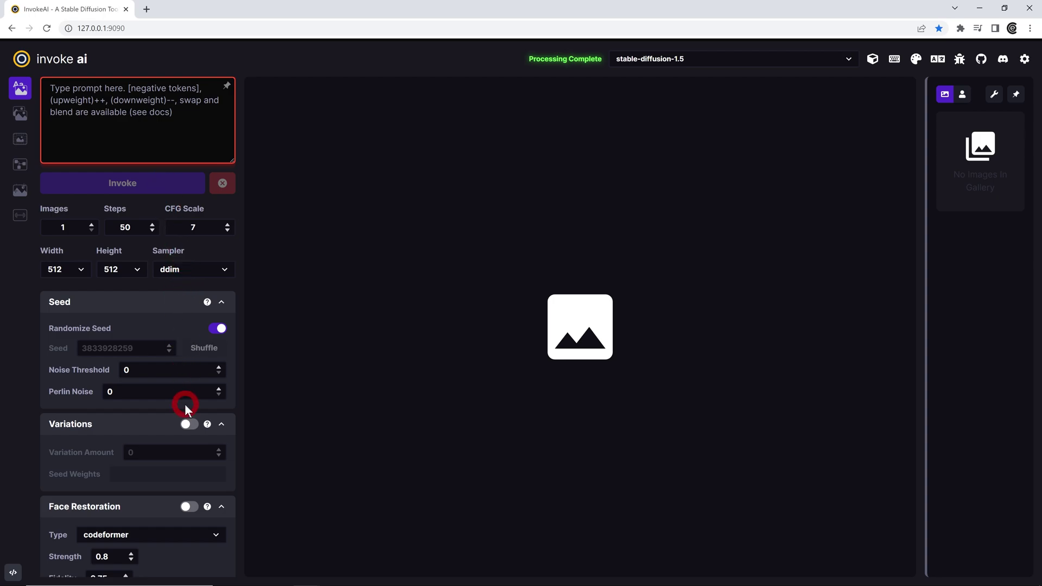
pyautogui.click(227, 88)
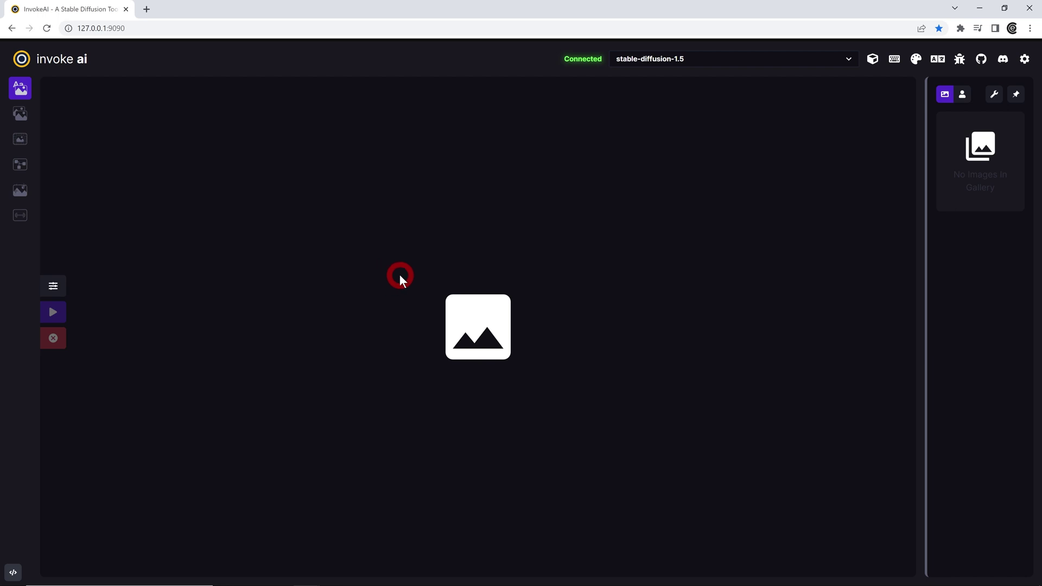
pyautogui.click(54, 293)
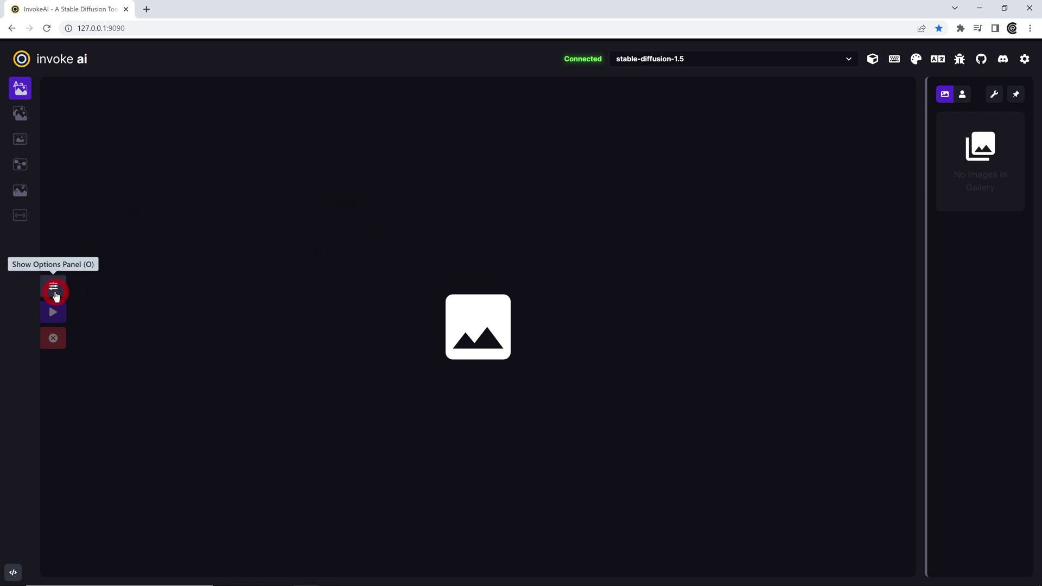
pyautogui.click(54, 293)
pyautogui.click(194, 57)
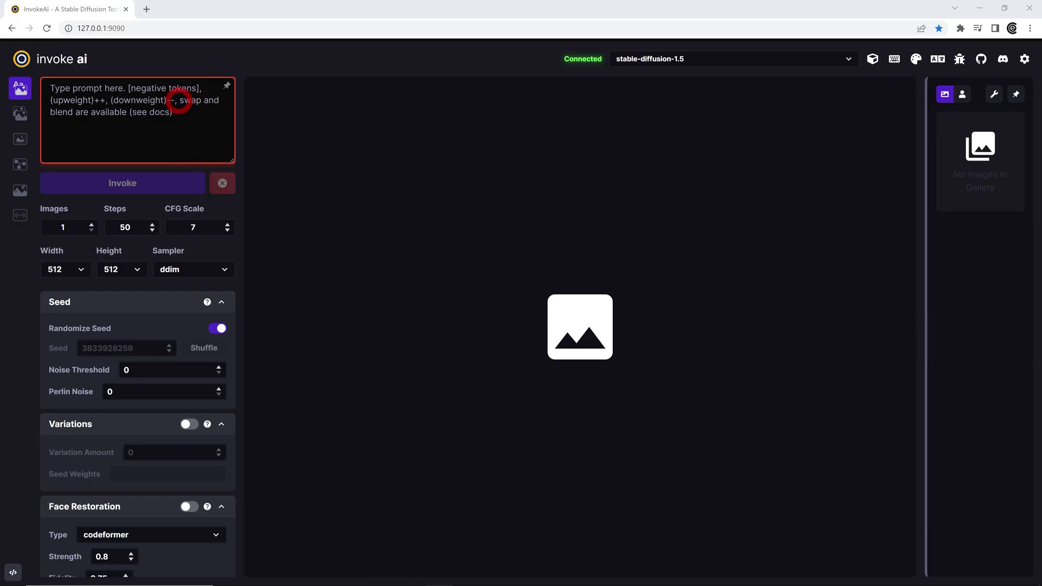
# Step: Enter the 18th-century ship painting prompt, highly detailed, 4k, and set Images to 4
pyautogui.click(209, 109)
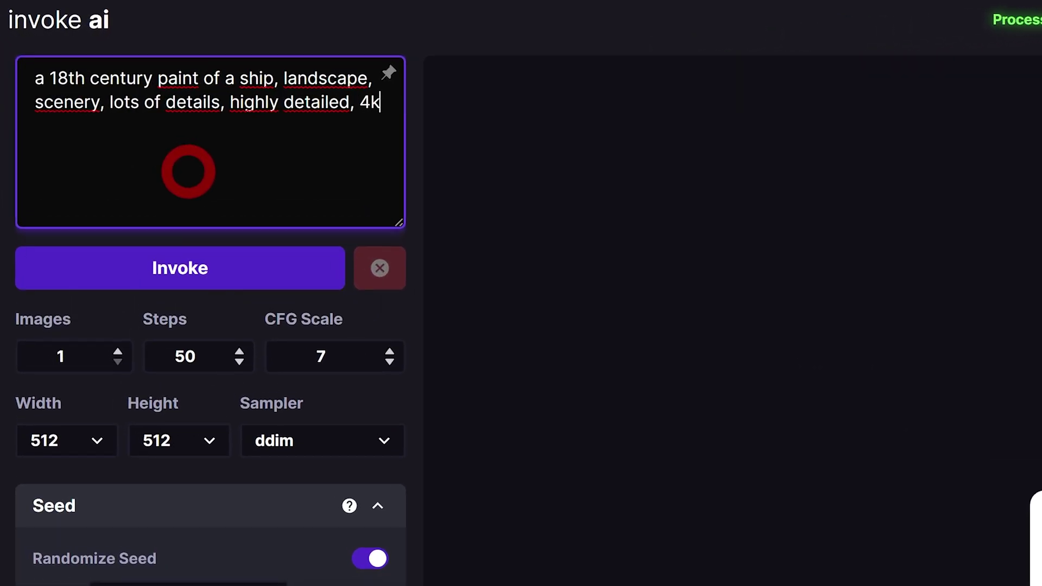
pyautogui.click(203, 78)
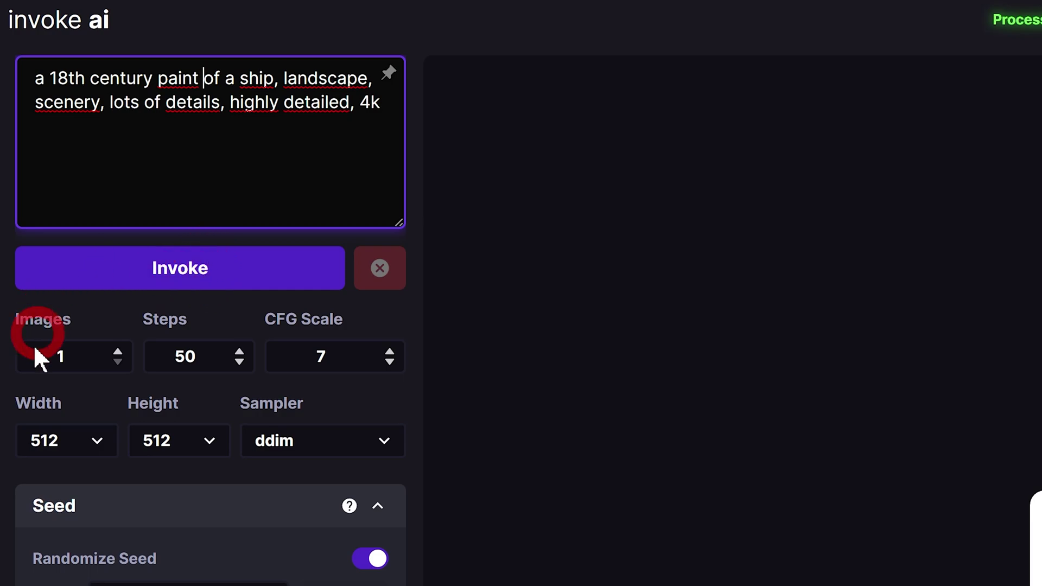
pyautogui.click(119, 353)
pyautogui.click(119, 353)
pyautogui.click(119, 353)
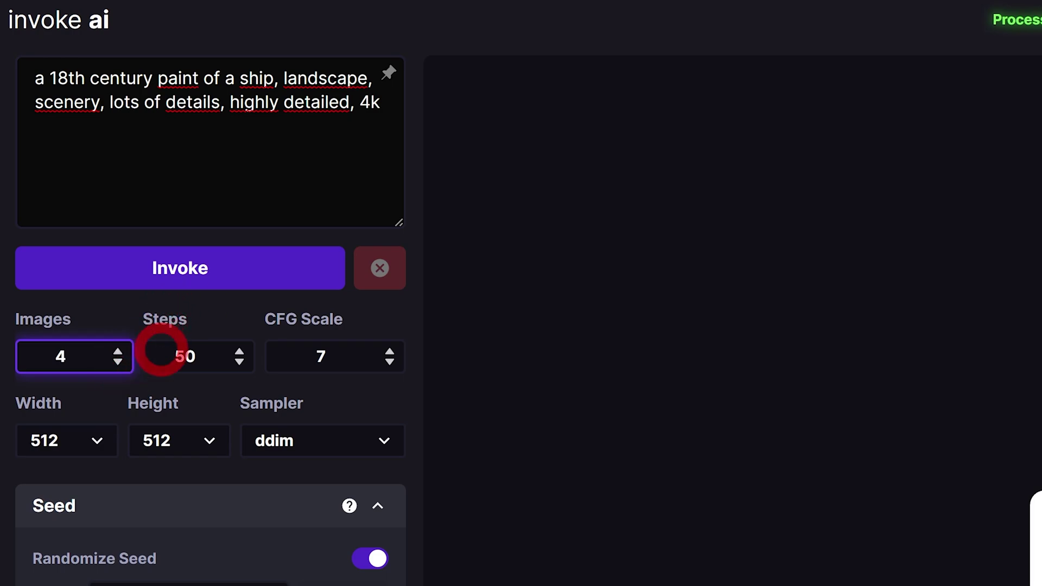
pyautogui.click(216, 356)
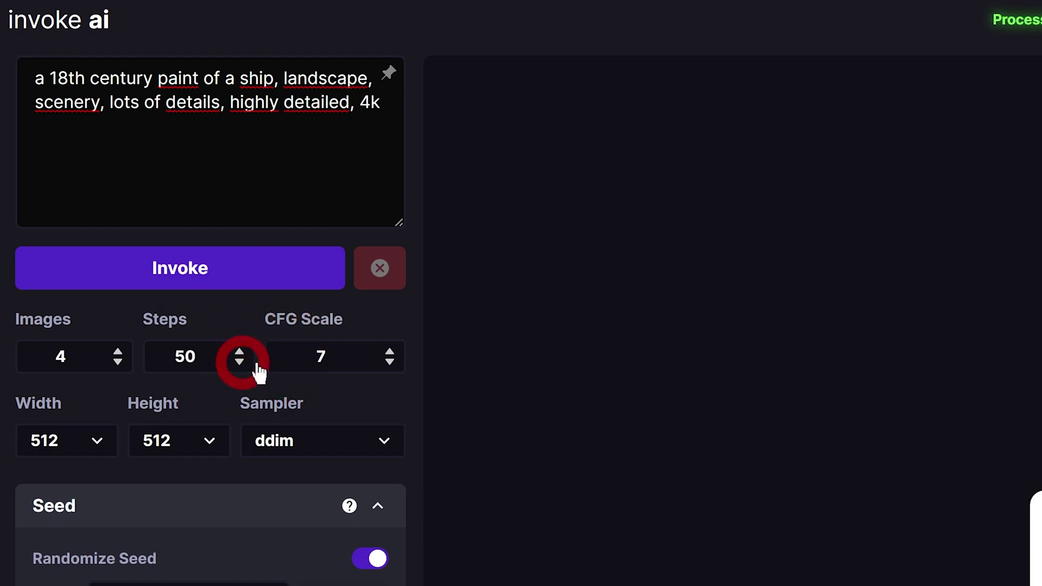
pyautogui.click(268, 156)
pyautogui.moveTo(324, 149); pyautogui.dragTo(18, 72)
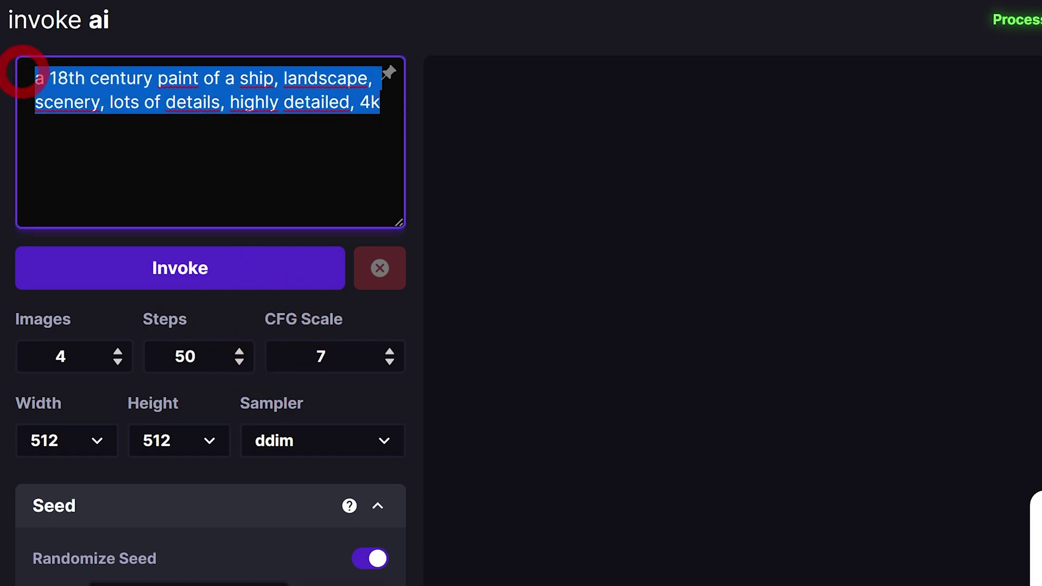
pyautogui.click(349, 356)
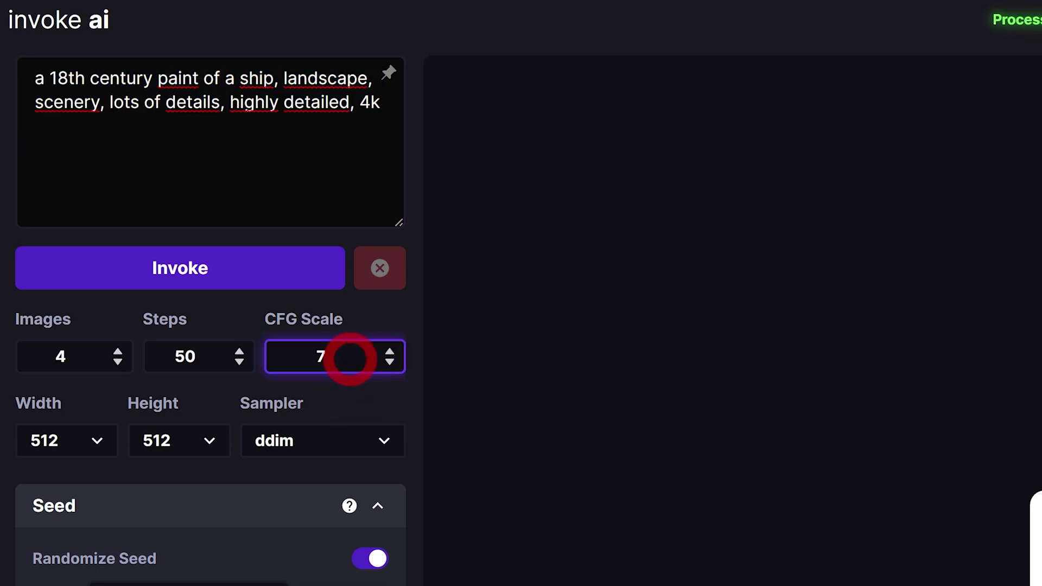
pyautogui.moveTo(337, 356)
pyautogui.mouseDown()
pyautogui.moveTo(304, 376)
pyautogui.moveTo(339, 363)
pyautogui.mouseUp()
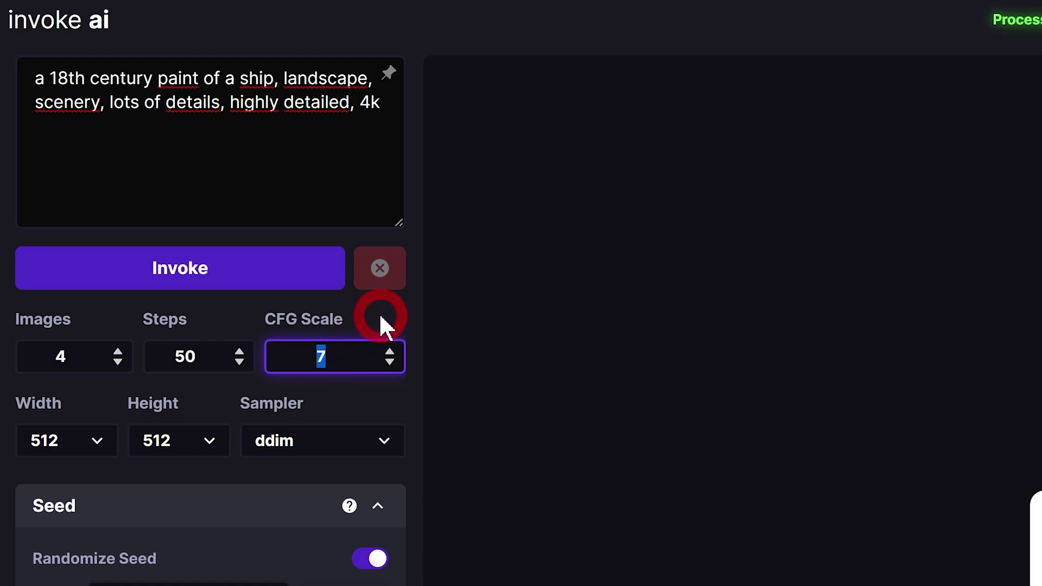
pyautogui.moveTo(340, 362); pyautogui.dragTo(334, 373)
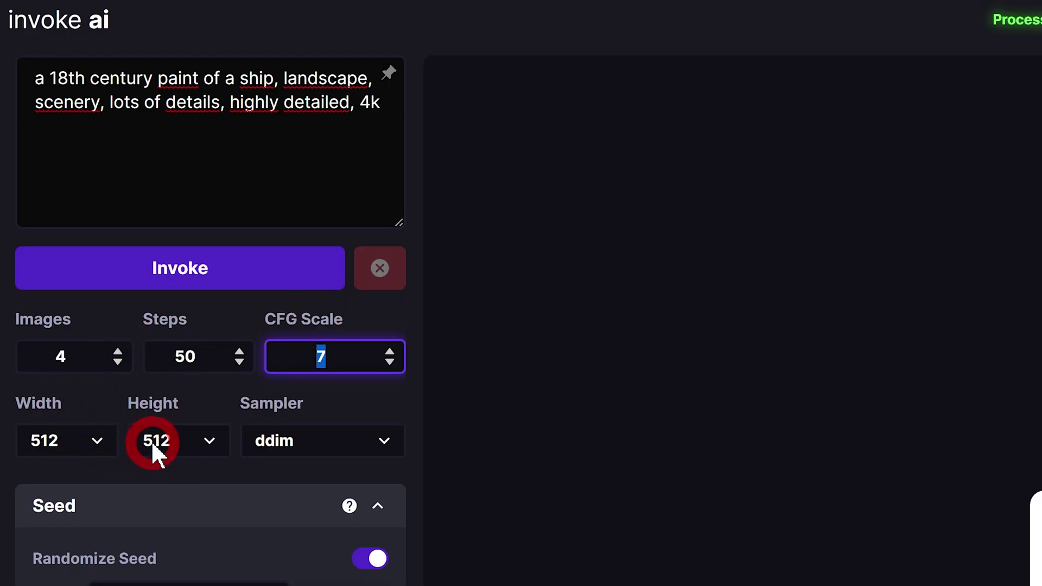
pyautogui.click(167, 404)
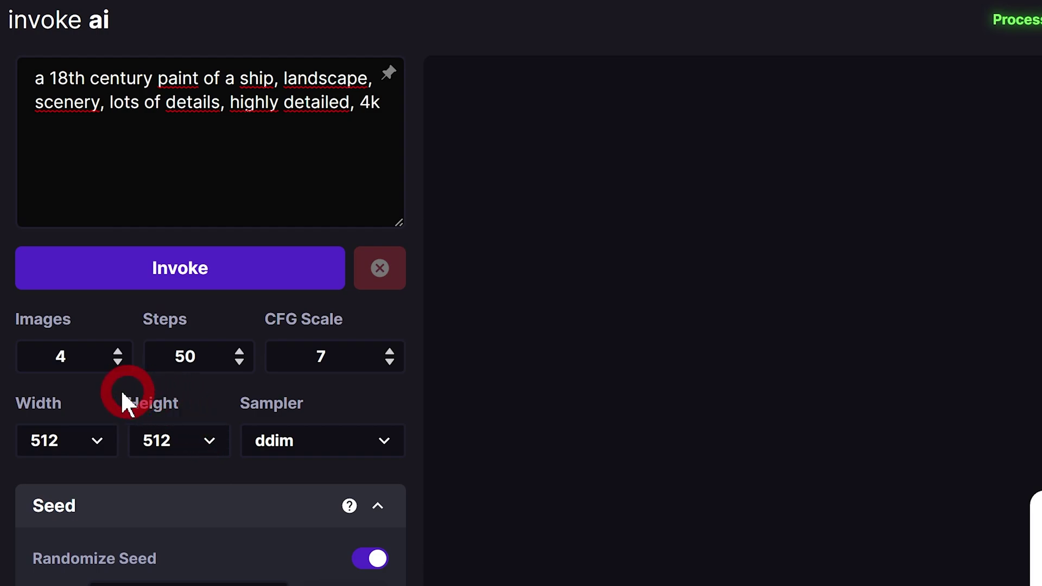
pyautogui.click(385, 440)
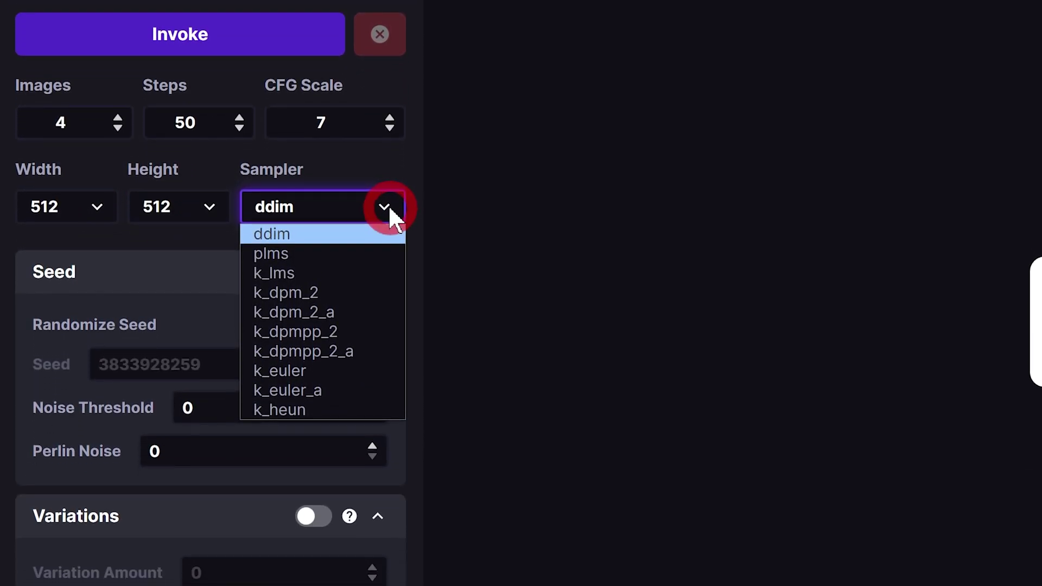
pyautogui.click(384, 173)
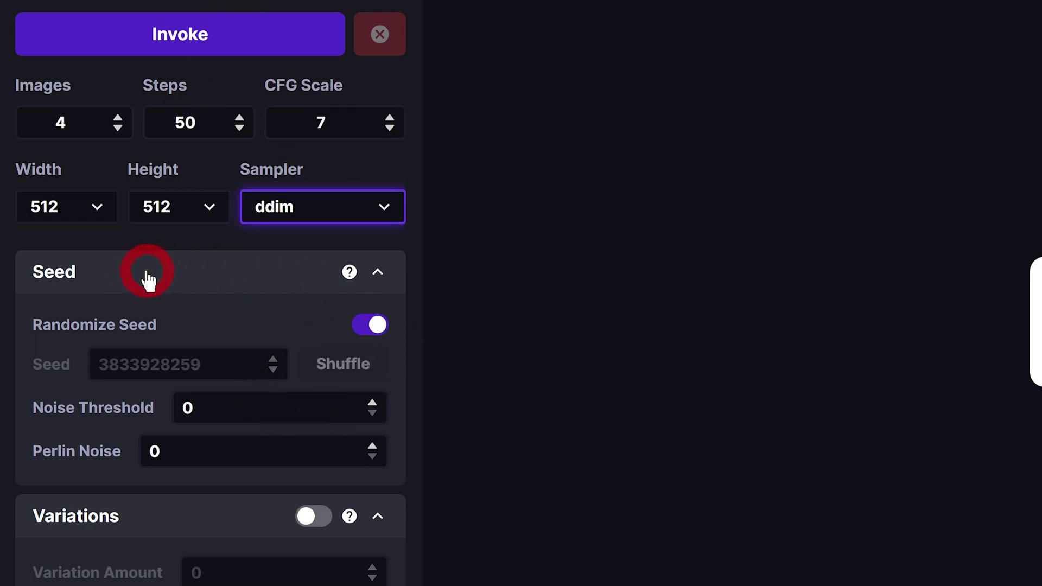
# Step: Toggle seed randomization off and on, then collapse the Seed and Variations sections
pyautogui.click(378, 336)
pyautogui.click(380, 338)
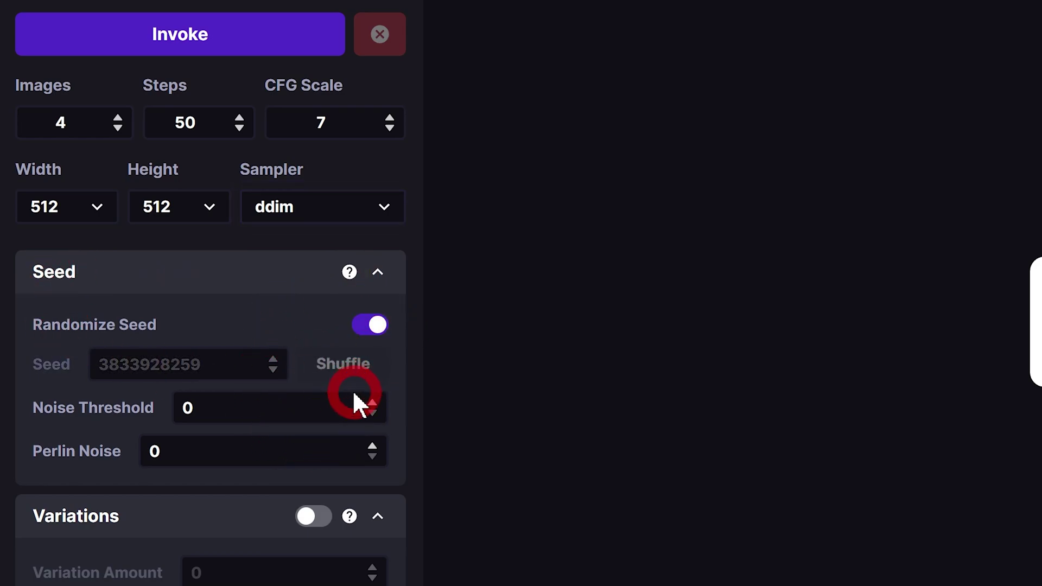
pyautogui.click(378, 273)
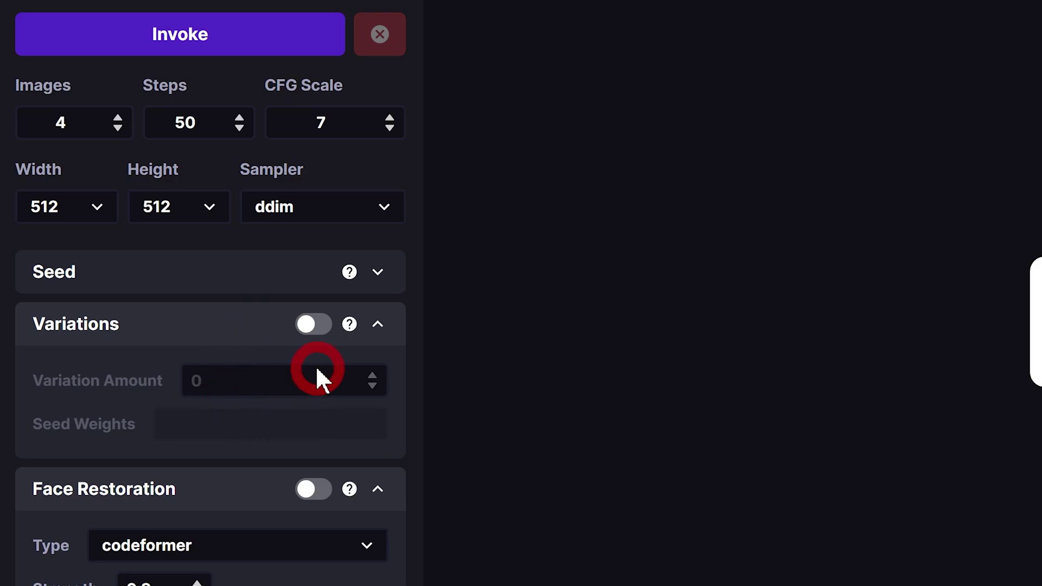
pyautogui.click(379, 325)
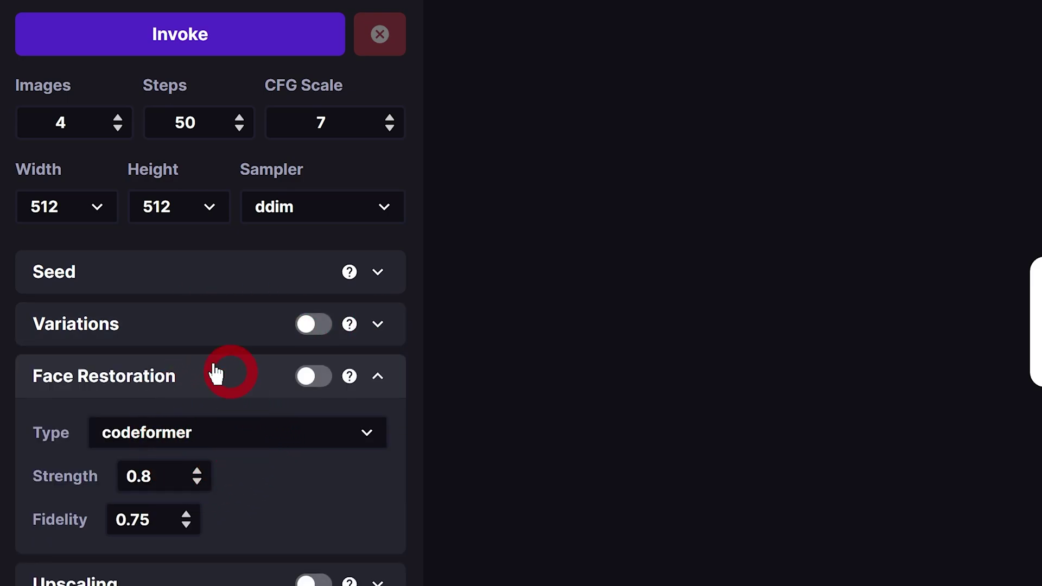
# Step: Keep codeformer for face restoration, expand Upscaling (4x, 0.75), and review Other Options
pyautogui.click(370, 431)
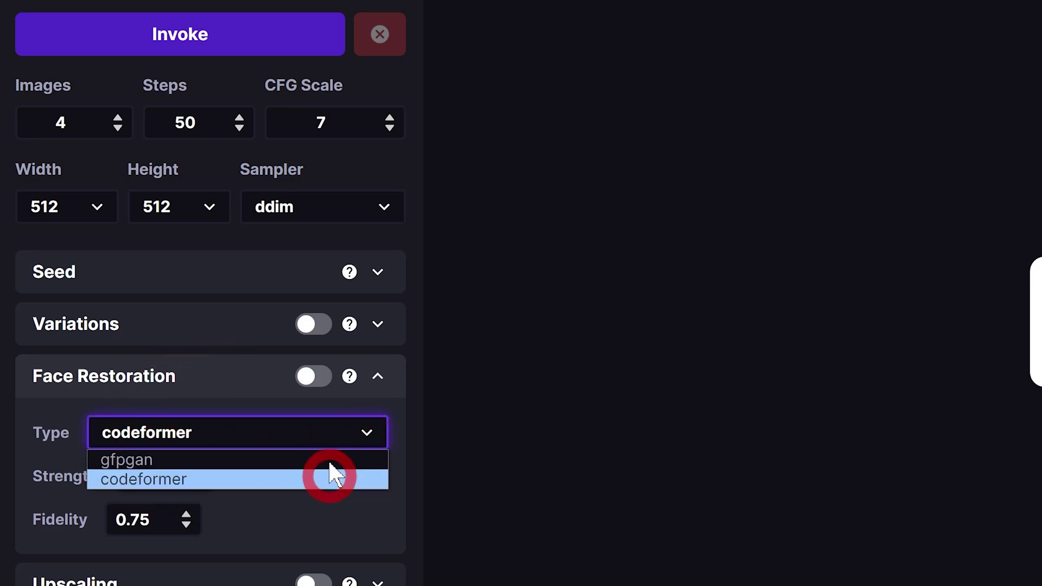
pyautogui.click(330, 477)
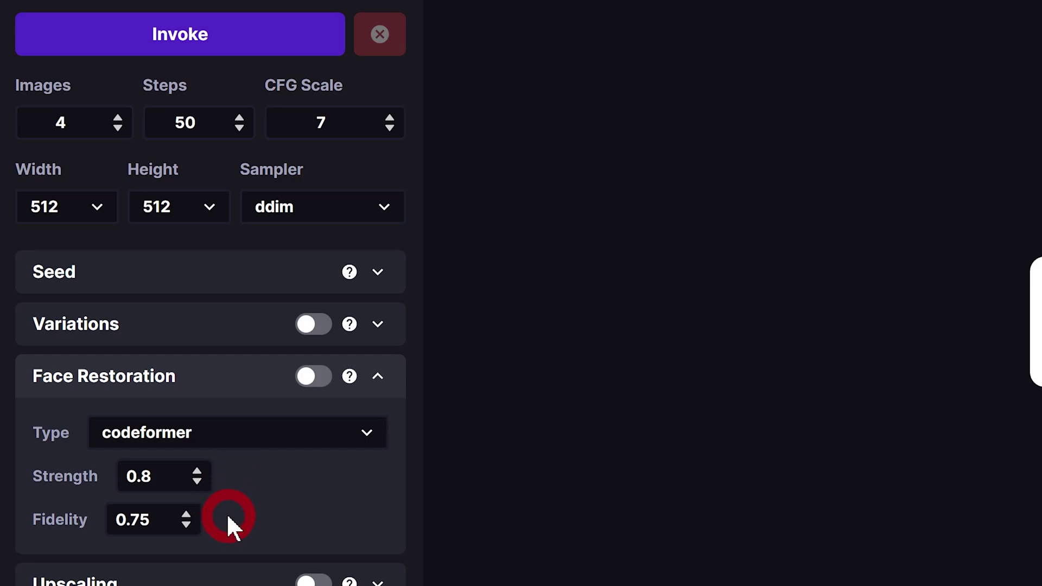
pyautogui.click(378, 577)
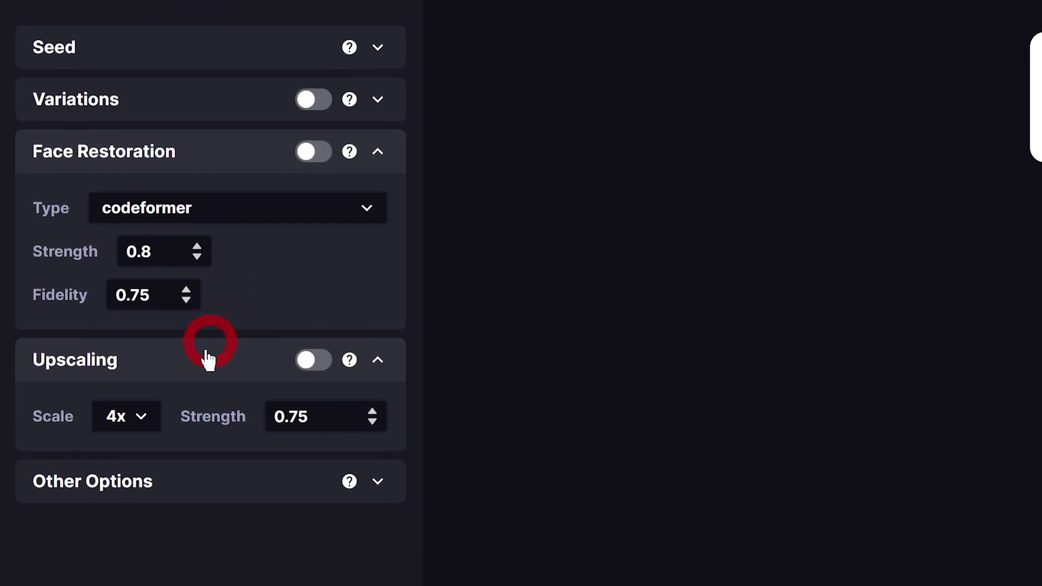
pyautogui.scroll(-1, 217, 375)
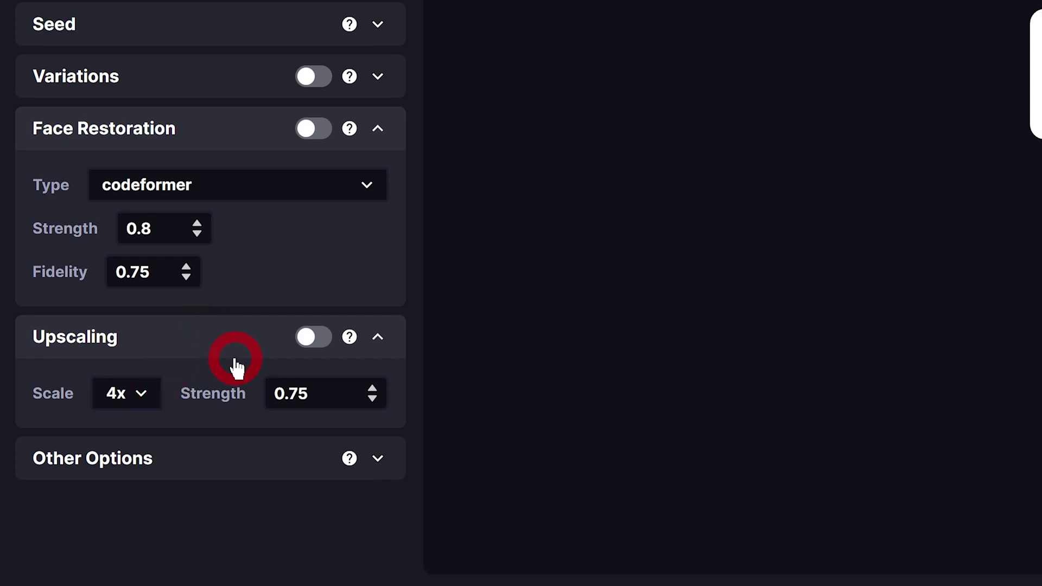
pyautogui.click(245, 467)
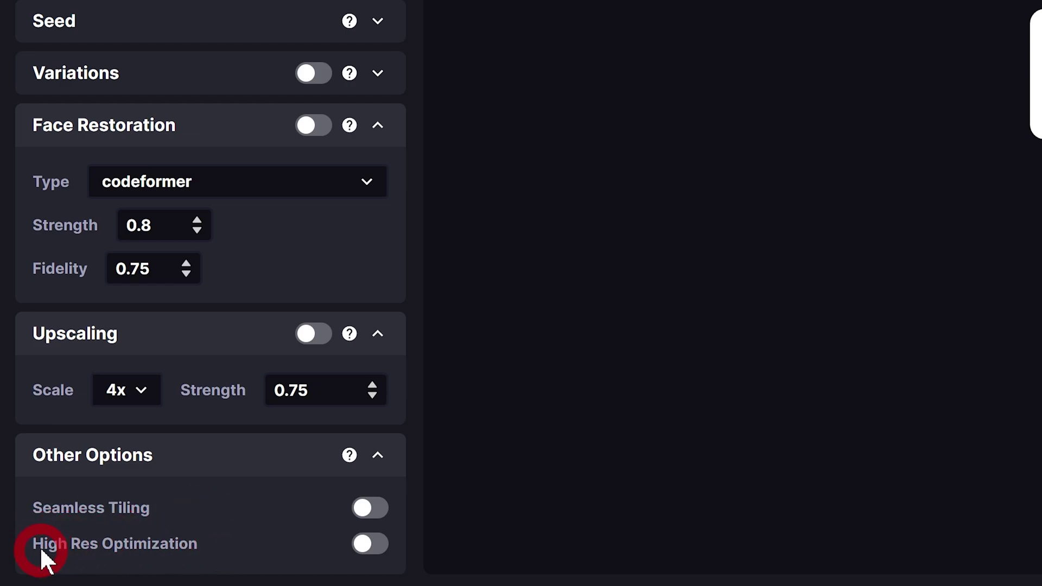
pyautogui.click(362, 455)
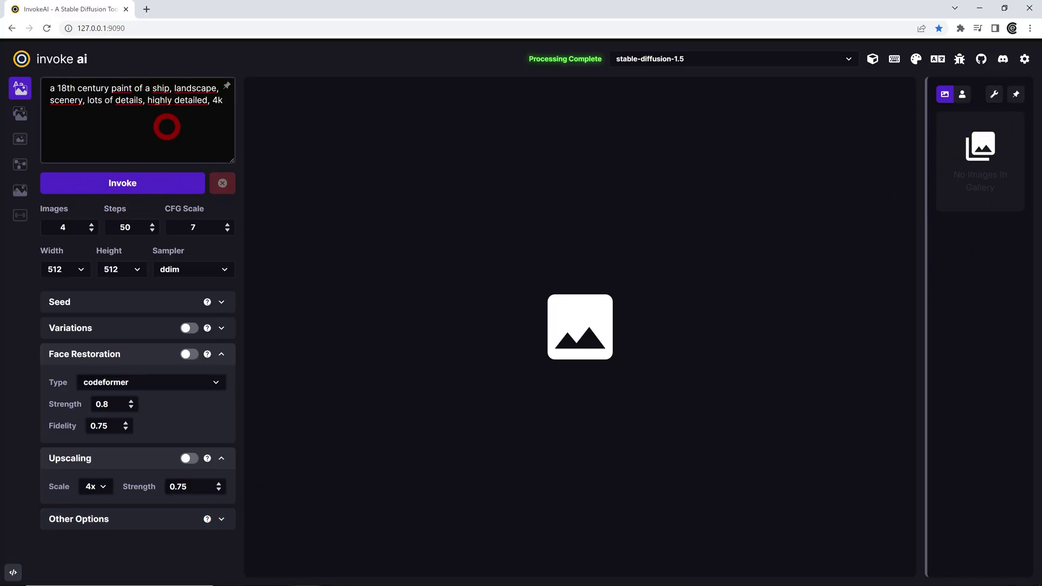
# Step: Generate four ship paintings, checking the Settings dialog while they render
pyautogui.click(149, 184)
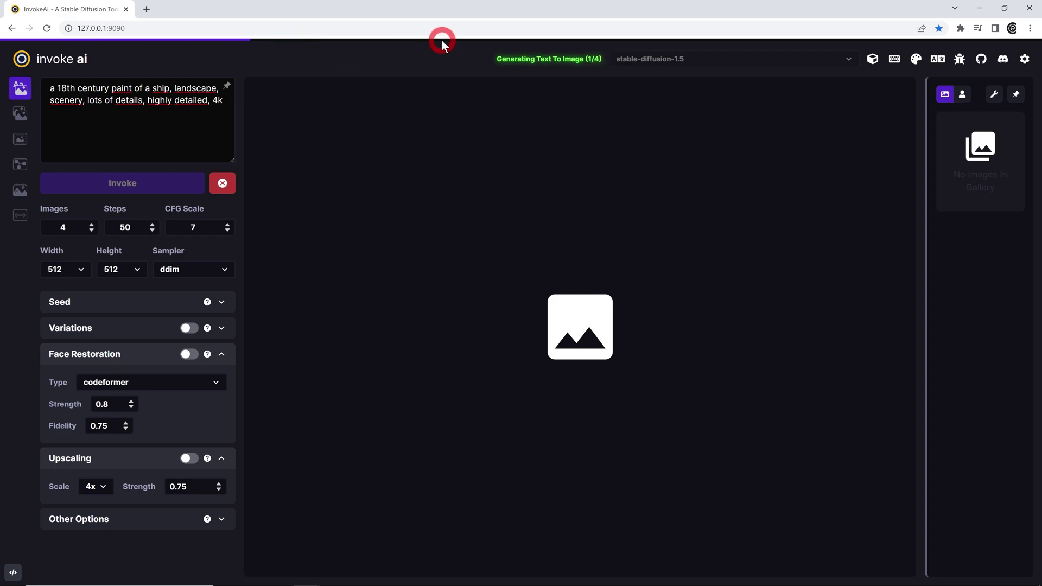
pyautogui.click(1025, 61)
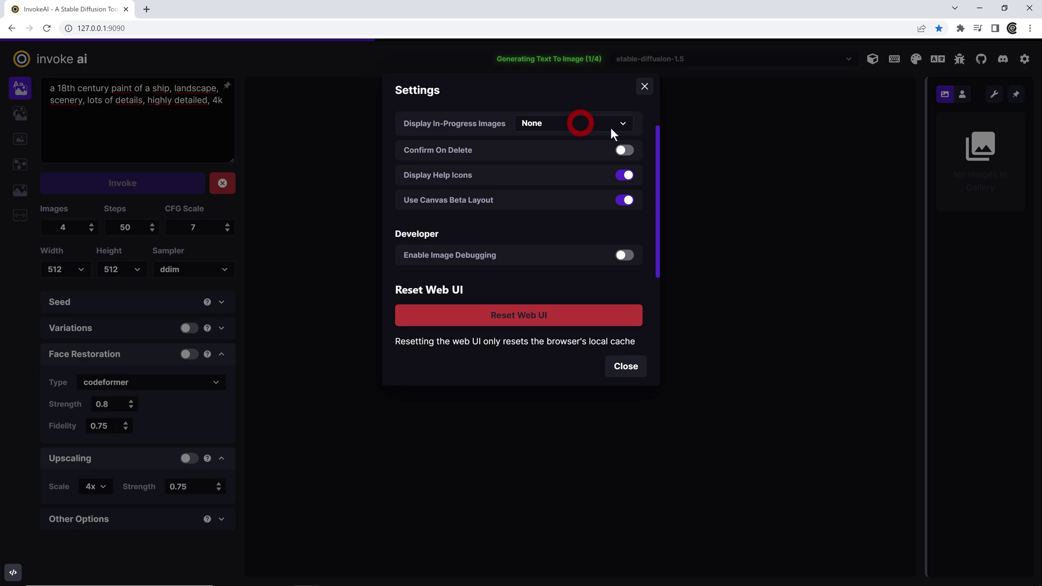
pyautogui.click(625, 367)
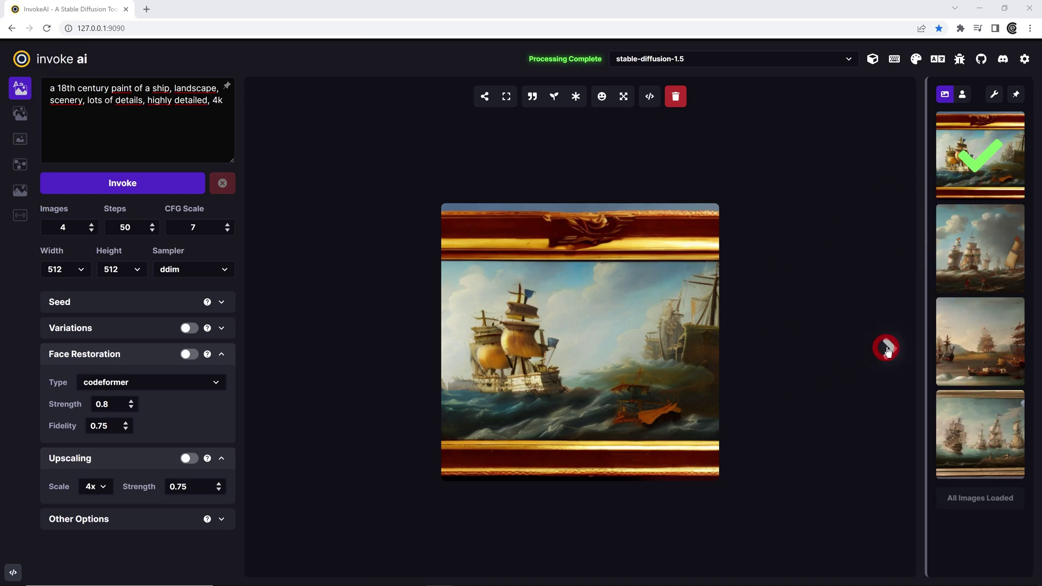
# Step: Step through the four generated ship paintings in the viewer and gallery
pyautogui.click(889, 350)
pyautogui.click(890, 349)
pyautogui.click(890, 350)
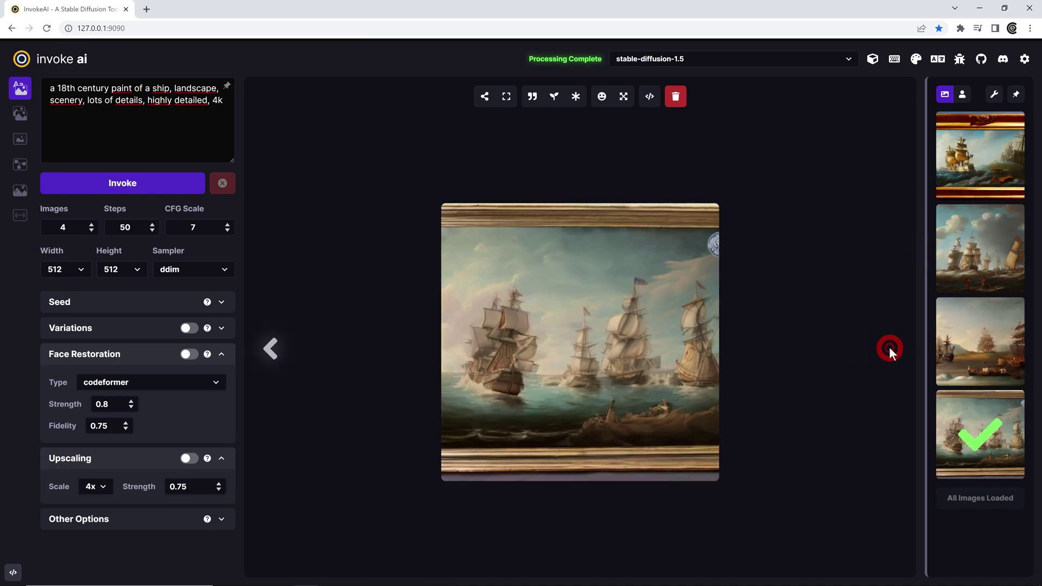
pyautogui.click(270, 349)
pyautogui.click(272, 350)
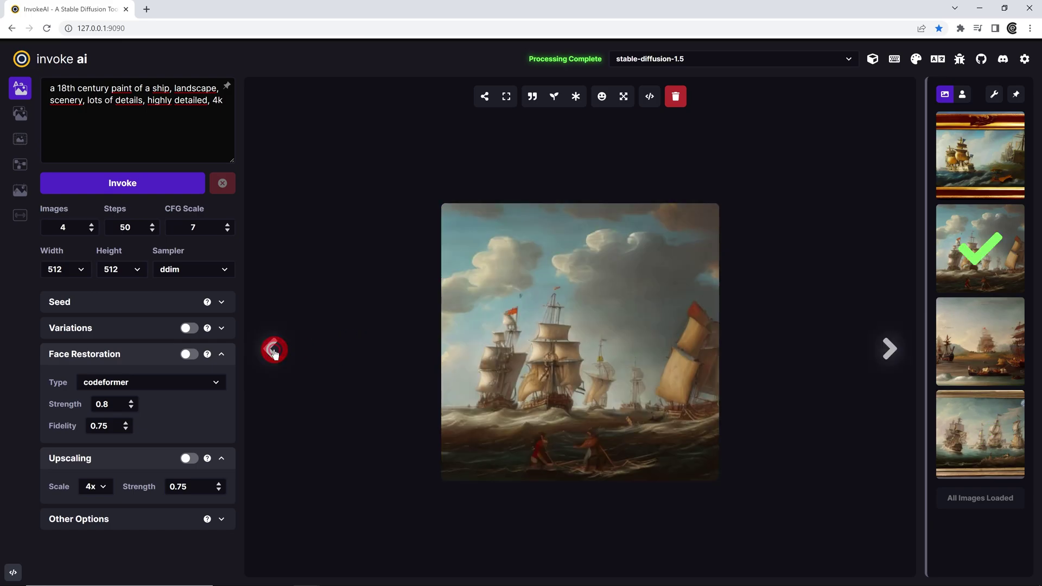
pyautogui.click(273, 352)
pyautogui.click(998, 236)
pyautogui.click(981, 313)
pyautogui.moveTo(980, 340)
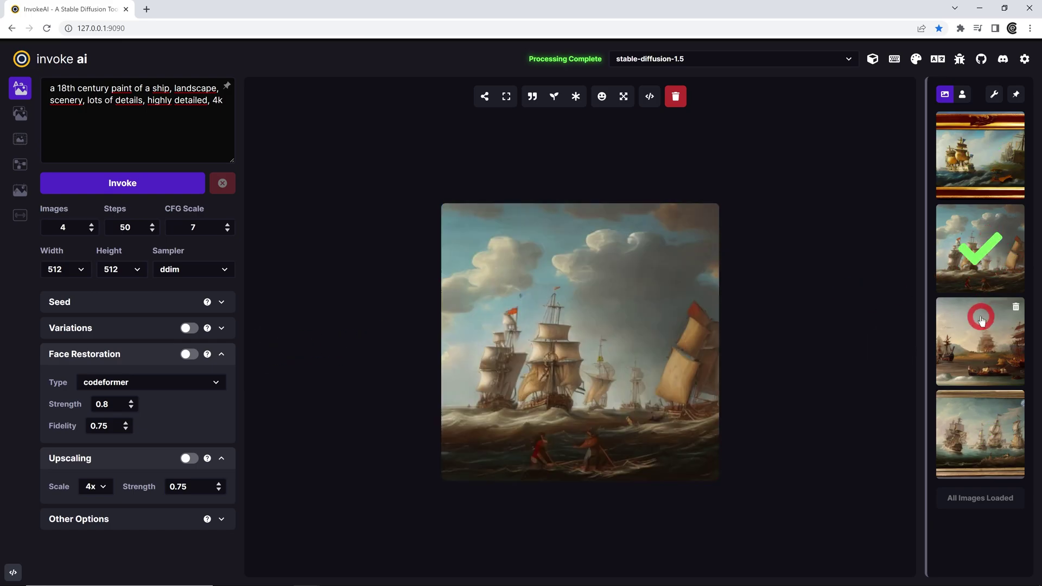
pyautogui.click(970, 428)
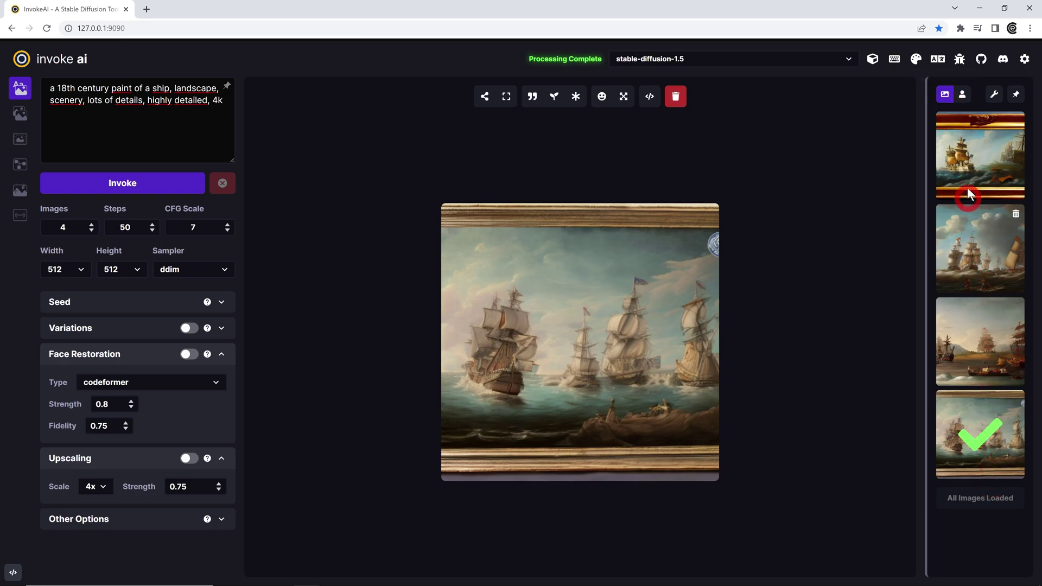
# Step: Show the blue elephant upload, pin and reopen the gallery, and return to Generations
pyautogui.click(962, 95)
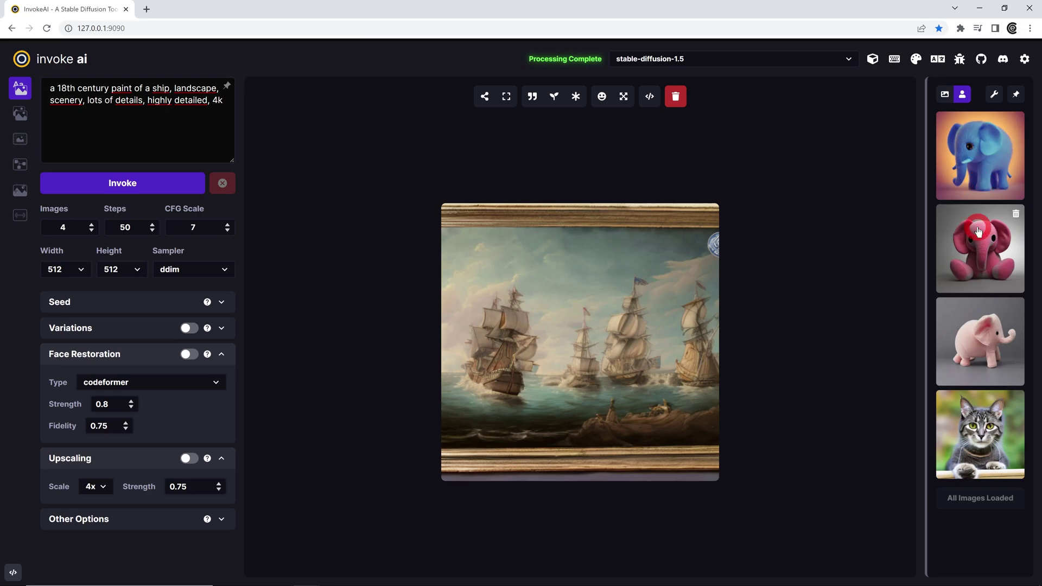
pyautogui.click(976, 117)
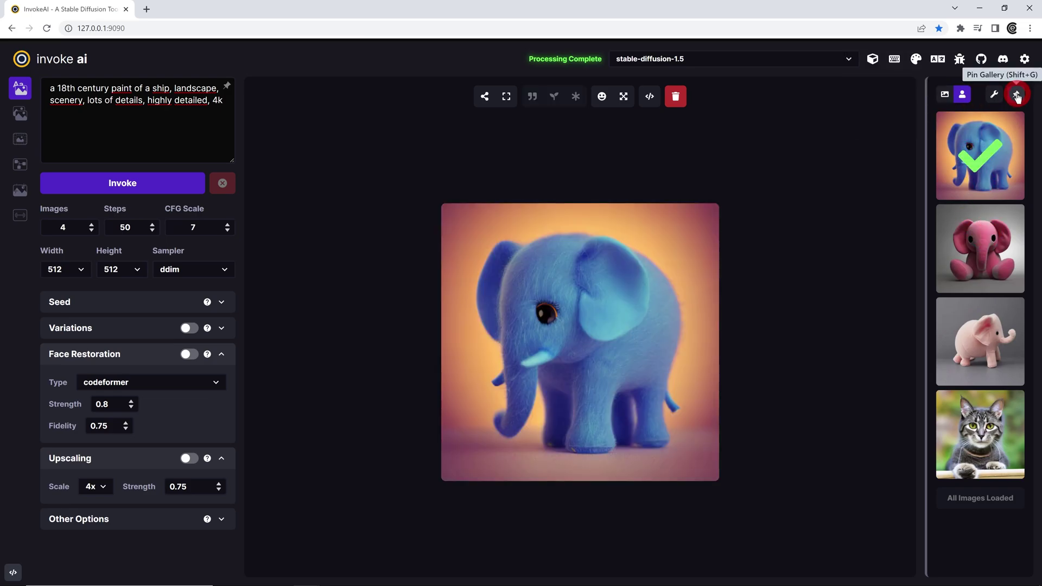
pyautogui.click(1017, 95)
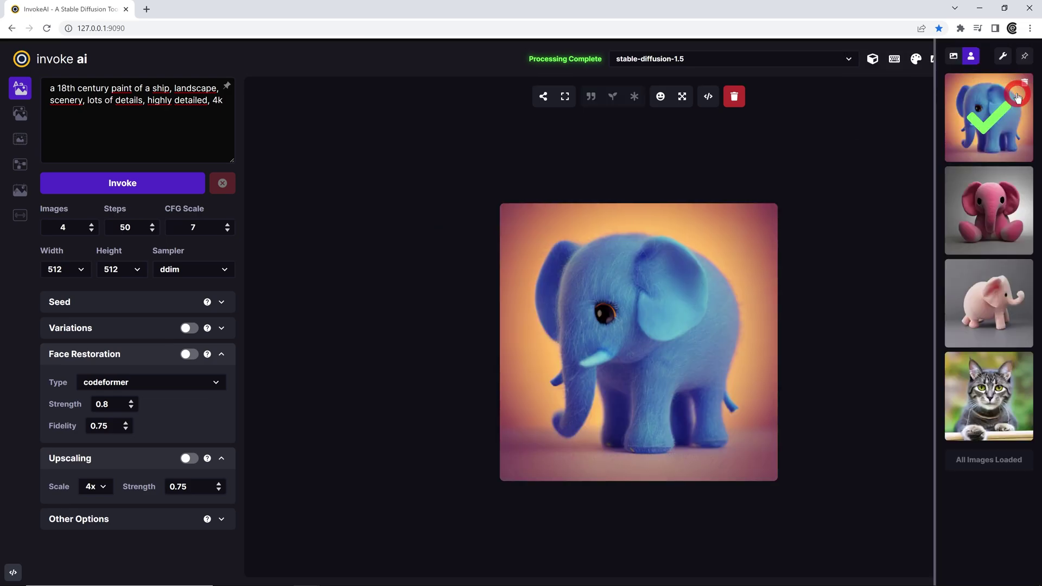
pyautogui.click(858, 150)
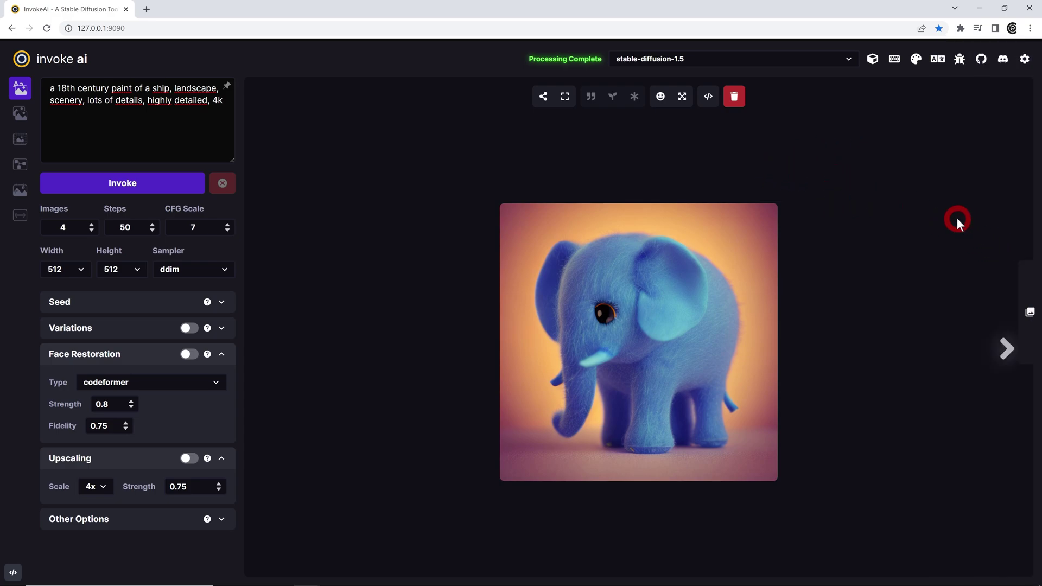
pyautogui.click(1030, 313)
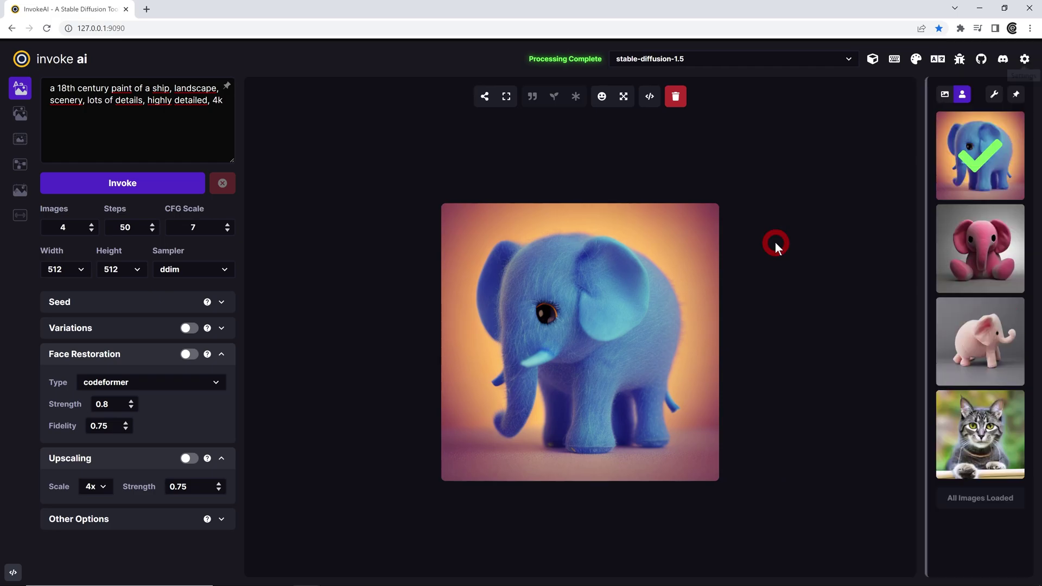
pyautogui.click(946, 95)
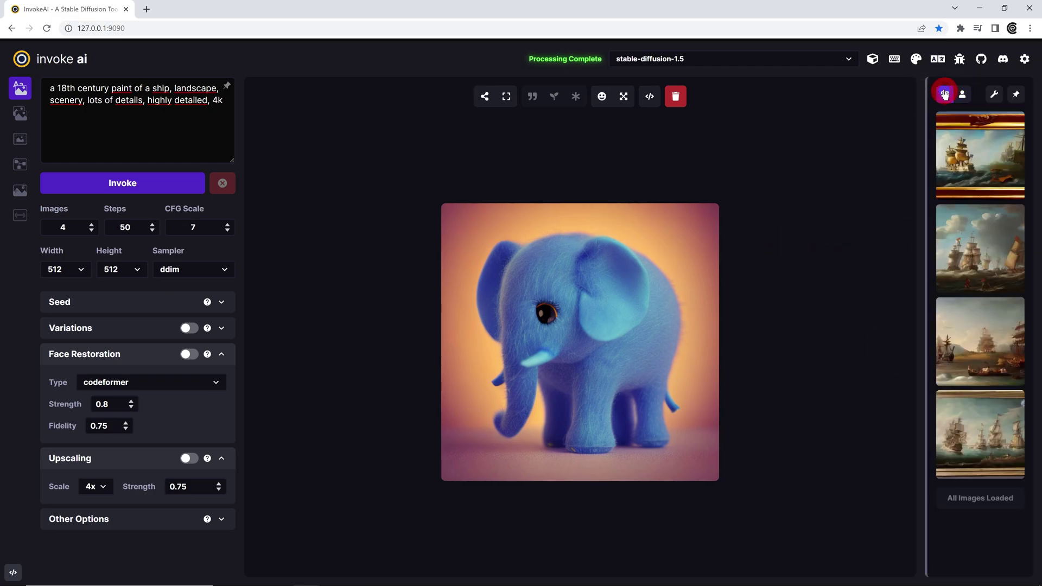
pyautogui.click(972, 242)
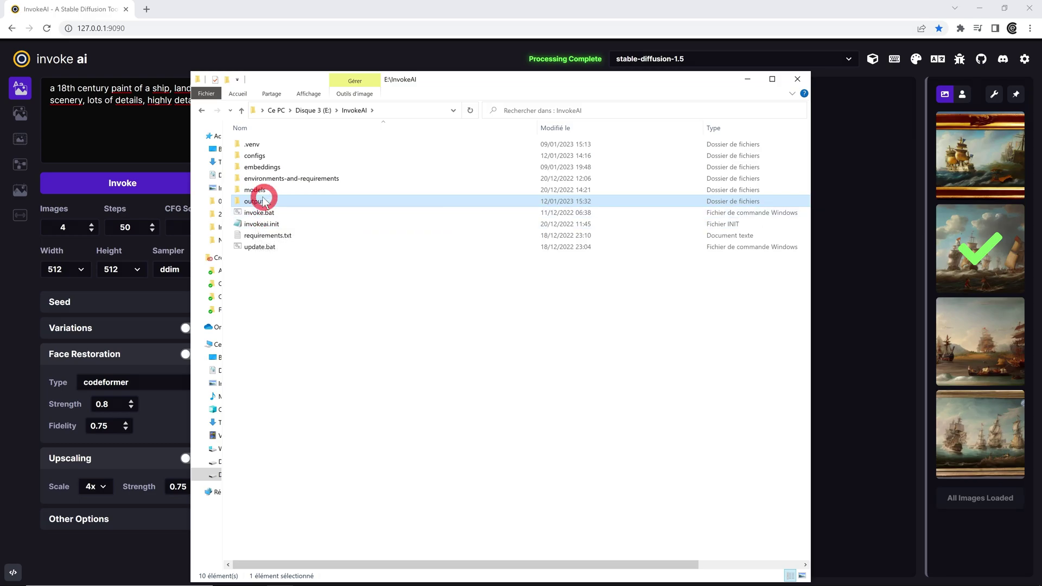
# Step: Open the outputs folder in Explorer, then delete the framed and third ship images
pyautogui.doubleClick(256, 202)
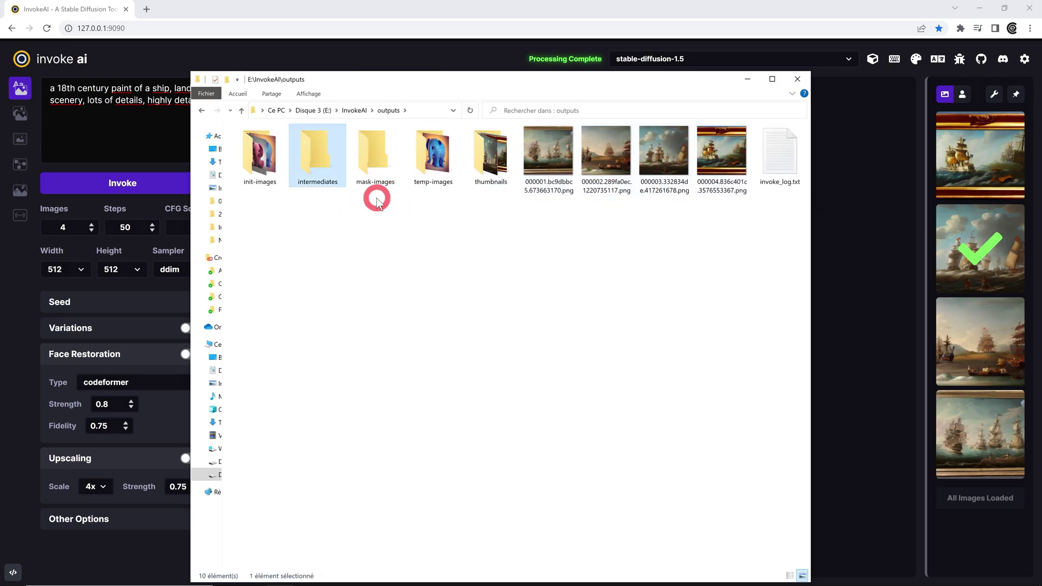
pyautogui.click(751, 80)
pyautogui.click(977, 152)
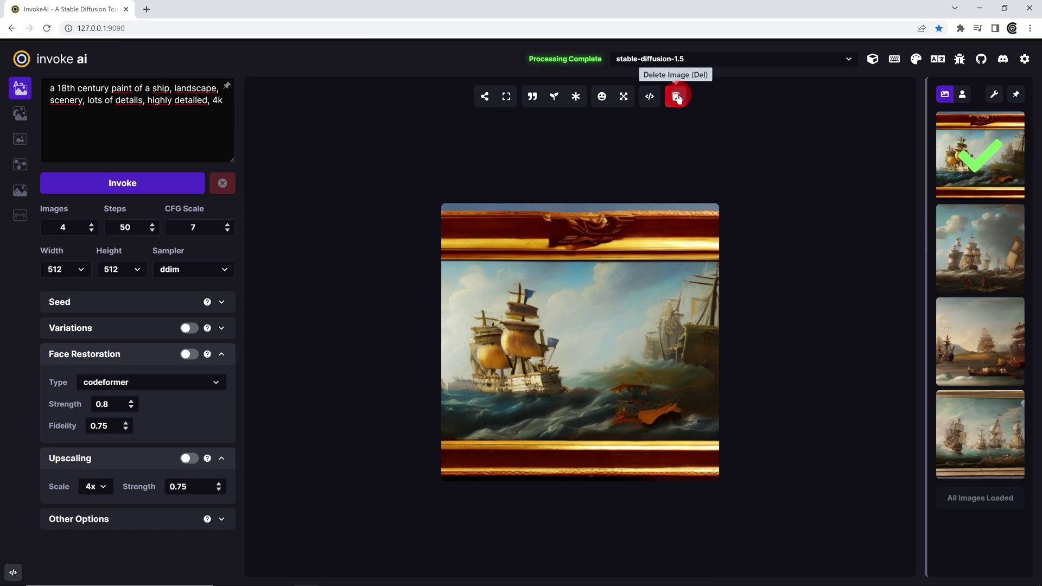
pyautogui.moveTo(981, 154)
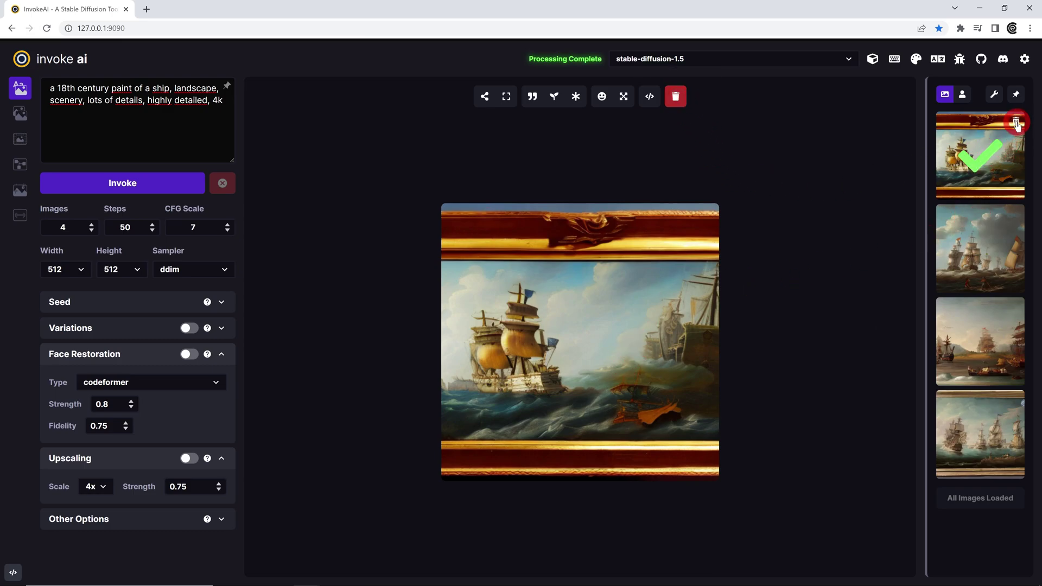
pyautogui.click(1017, 123)
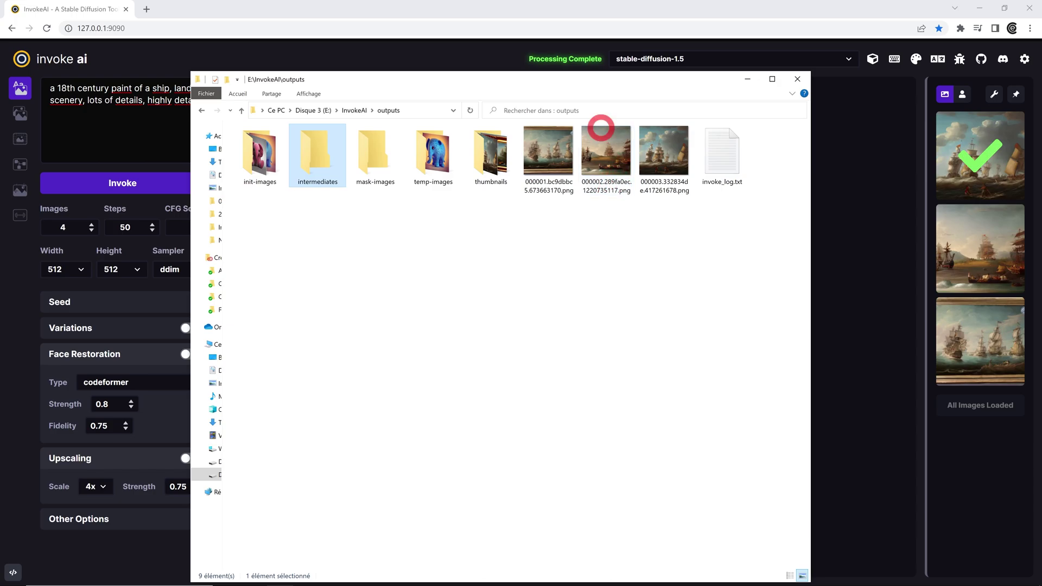
pyautogui.moveTo(592, 81); pyautogui.dragTo(463, 49)
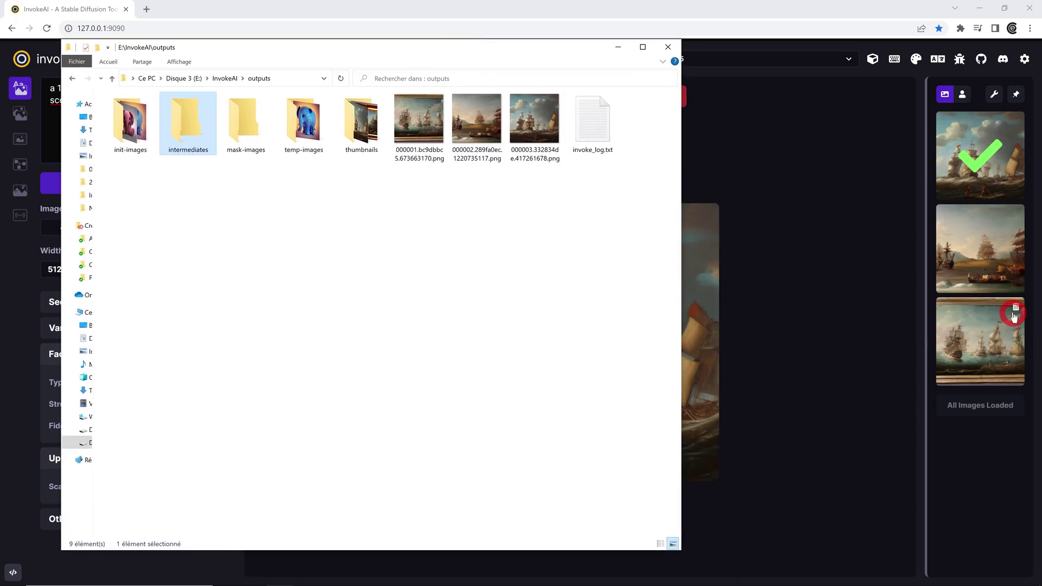
pyautogui.click(1017, 311)
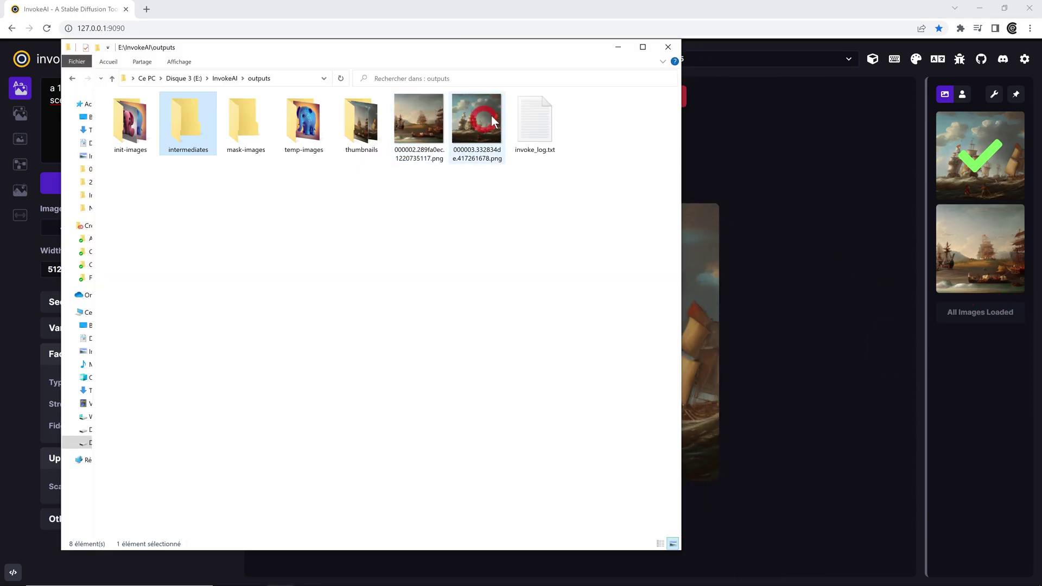
pyautogui.click(959, 239)
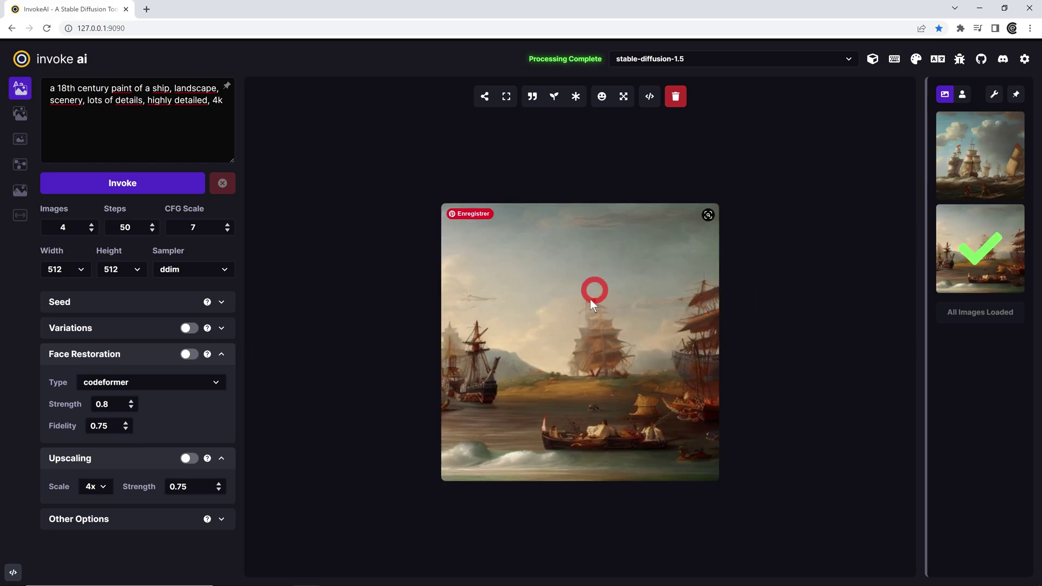
# Step: Select the second ship image, expand Seed, and shuffle through several random seeds
pyautogui.click(987, 158)
pyautogui.click(973, 225)
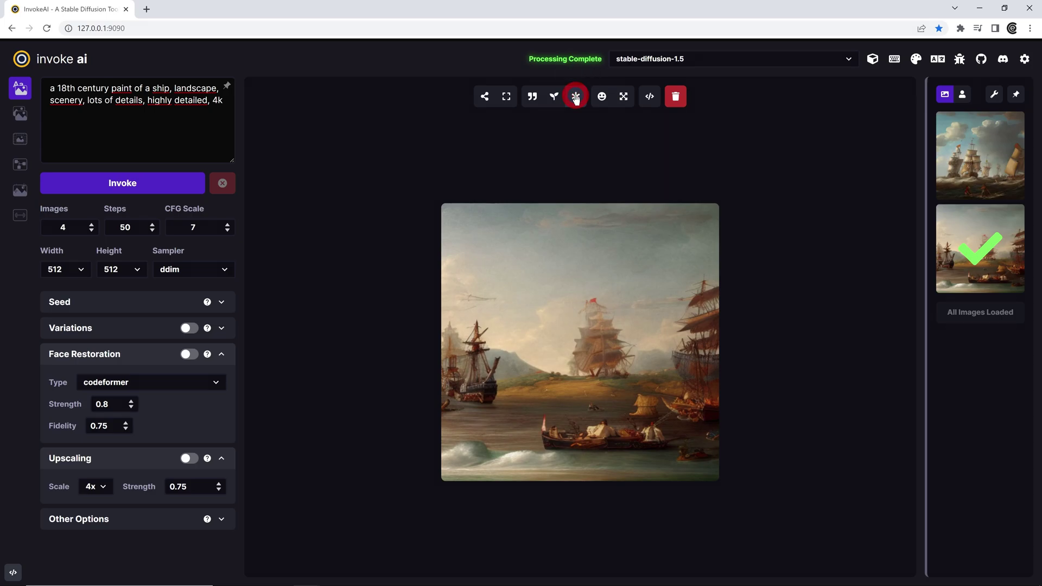
pyautogui.click(221, 301)
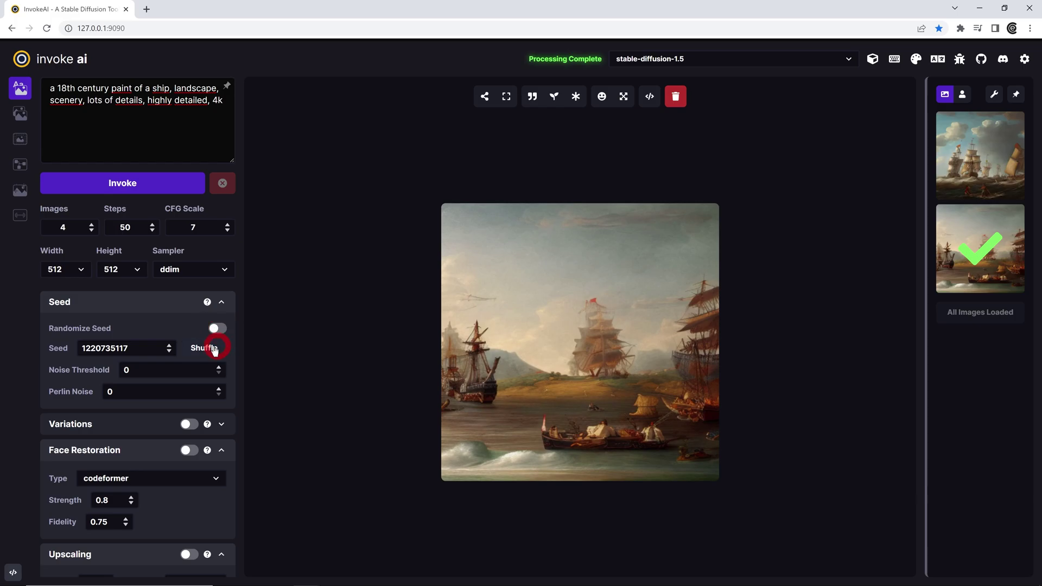
pyautogui.click(204, 353)
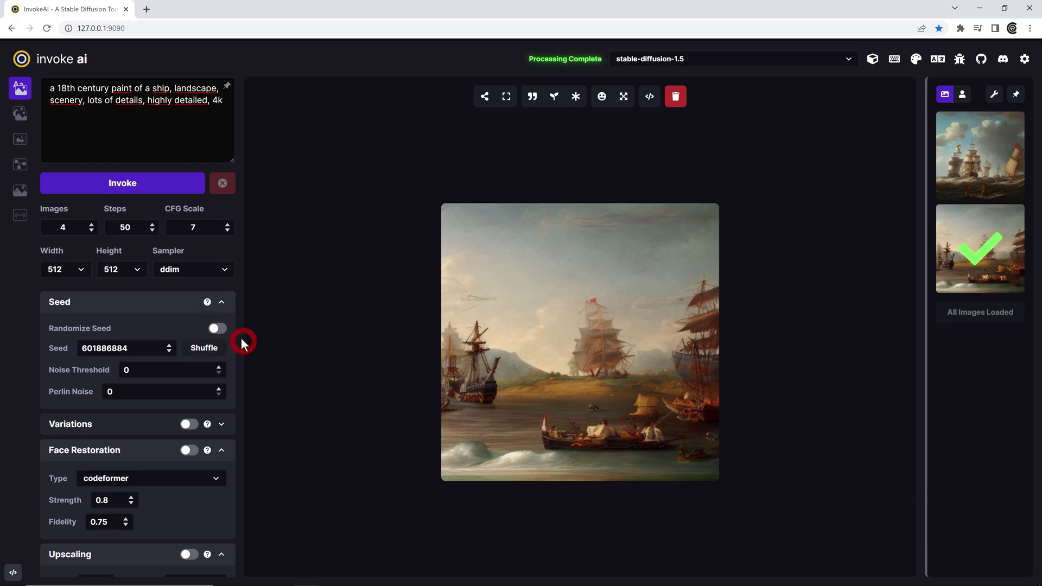
pyautogui.click(131, 357)
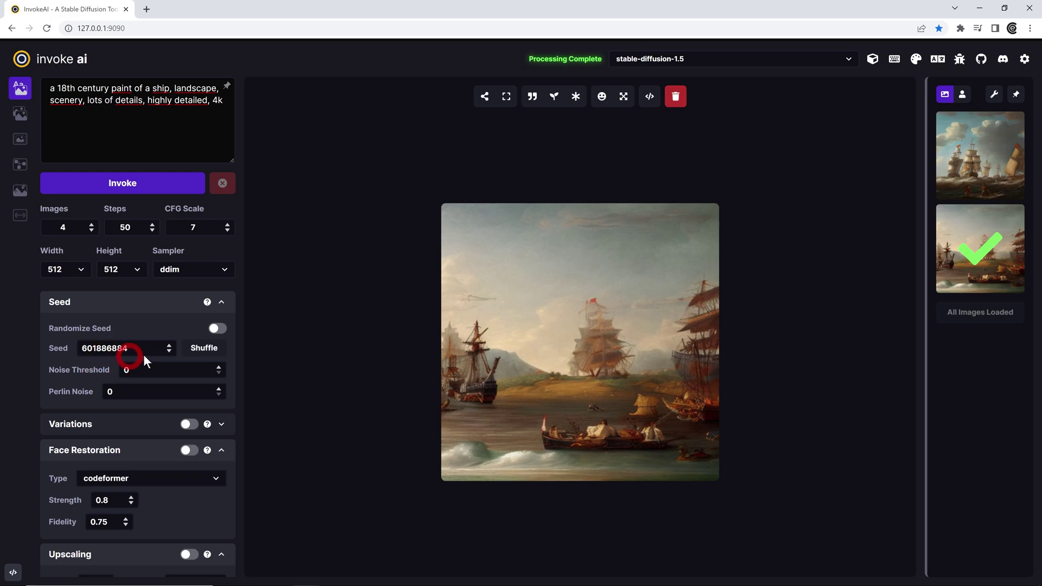
pyautogui.click(211, 353)
pyautogui.click(211, 353)
pyautogui.click(212, 353)
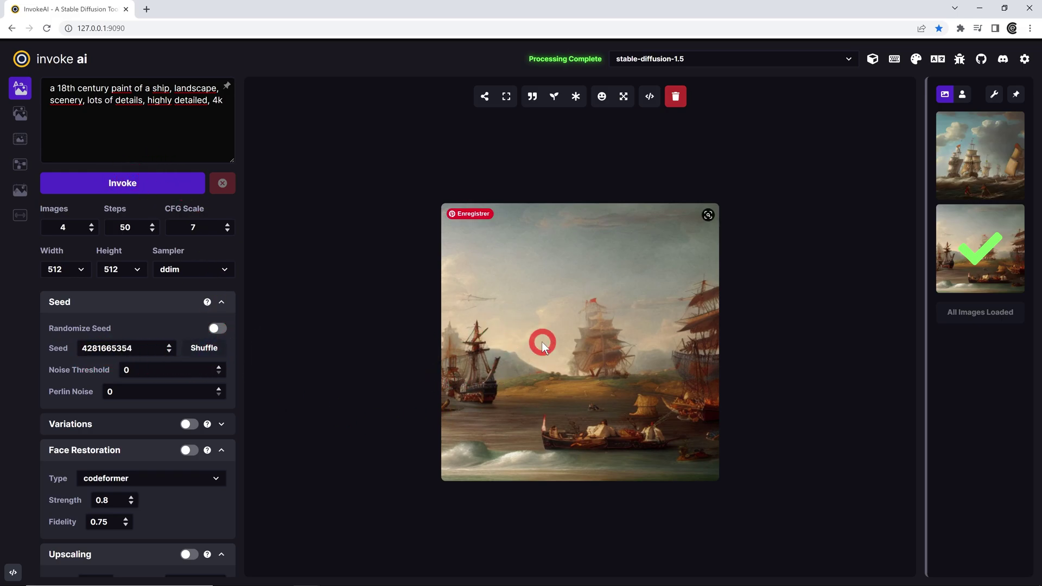
pyautogui.click(575, 98)
pyautogui.click(483, 98)
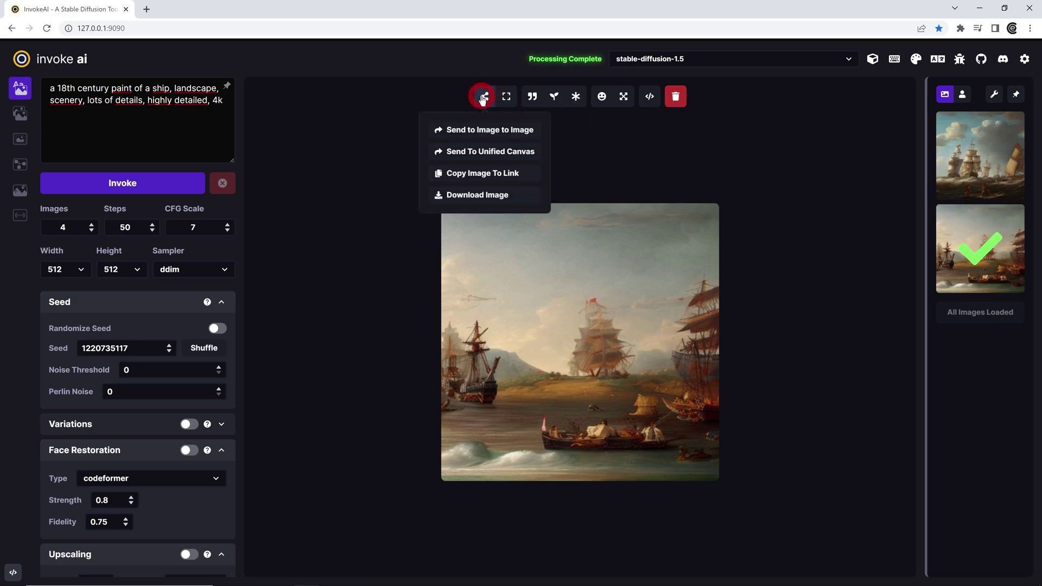
pyautogui.click(482, 130)
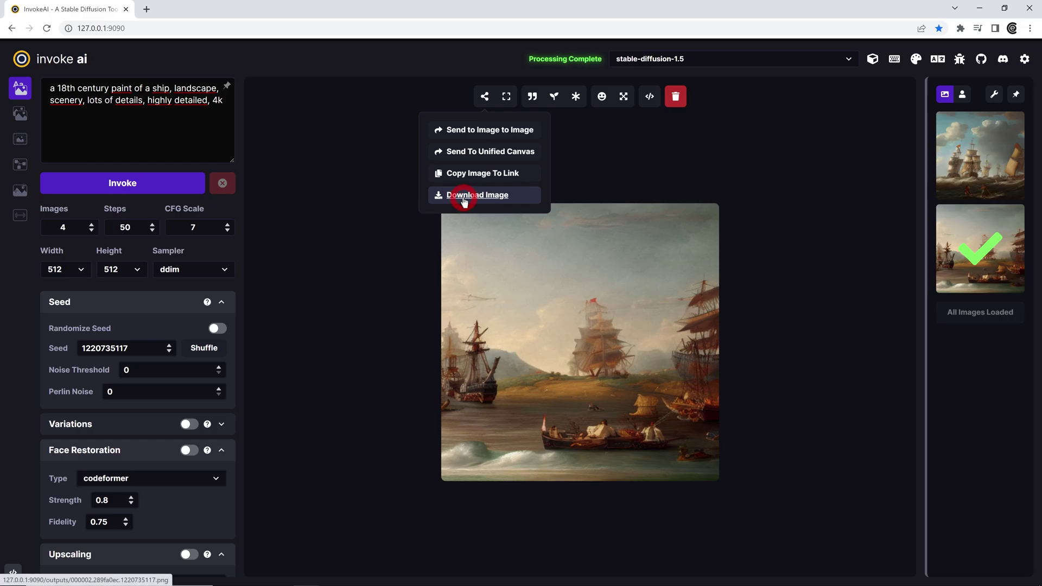
pyautogui.click(510, 99)
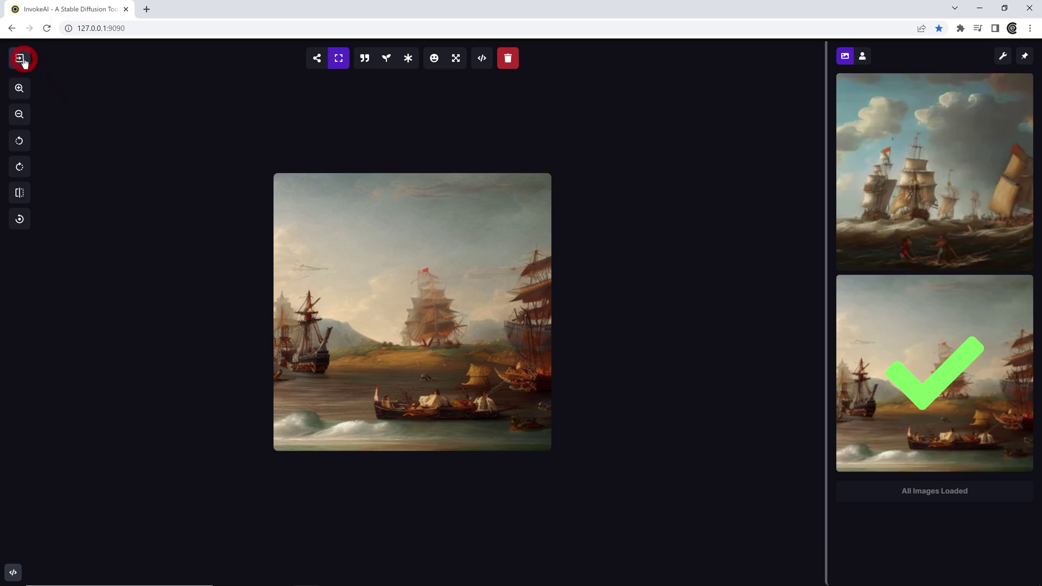
# Step: Zoom and pan around the ship painting in the full viewer
pyautogui.click(19, 88)
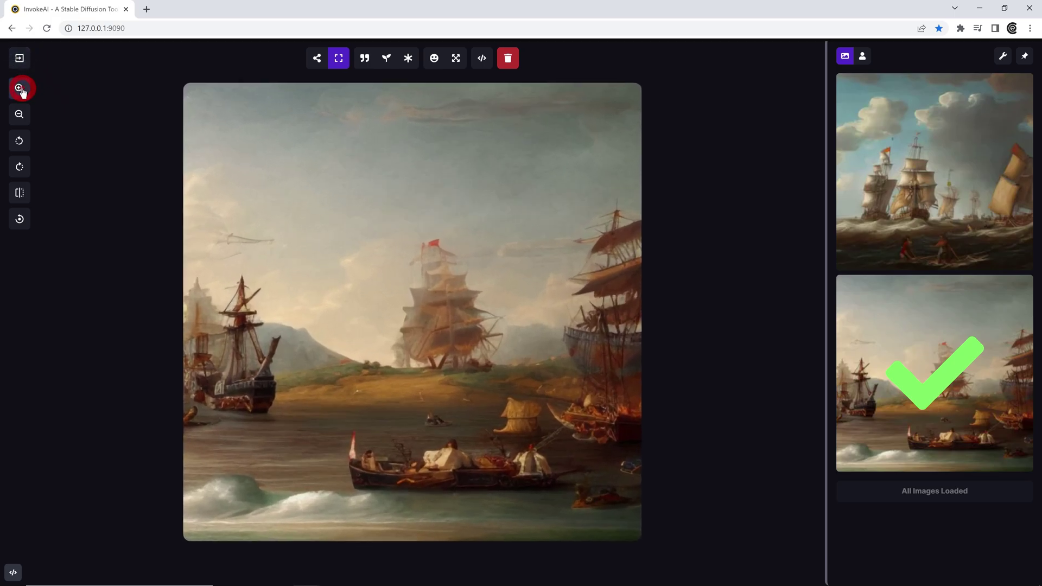
pyautogui.scroll(-1, 311, 243)
pyautogui.scroll(-2, 365, 263)
pyautogui.scroll(3, 365, 262)
pyautogui.scroll(-3, 365, 261)
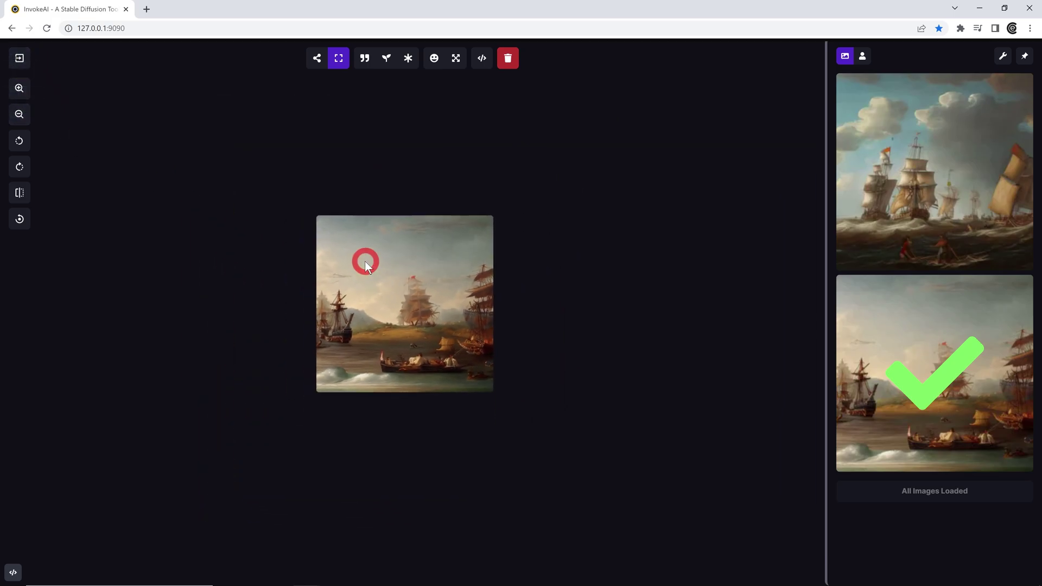
pyautogui.scroll(2, 365, 262)
pyautogui.scroll(1, 363, 257)
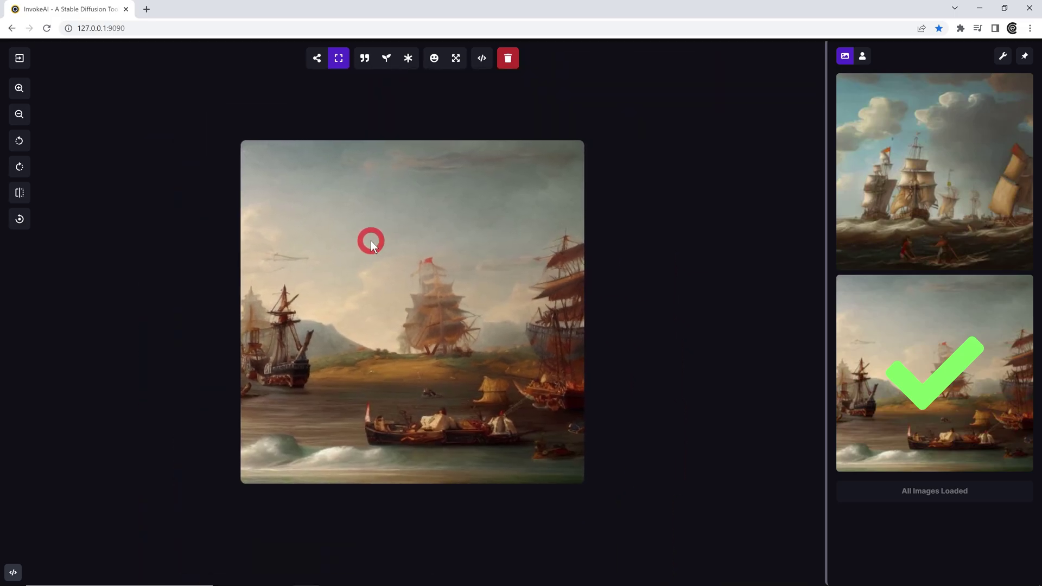
pyautogui.moveTo(371, 242); pyautogui.dragTo(404, 297)
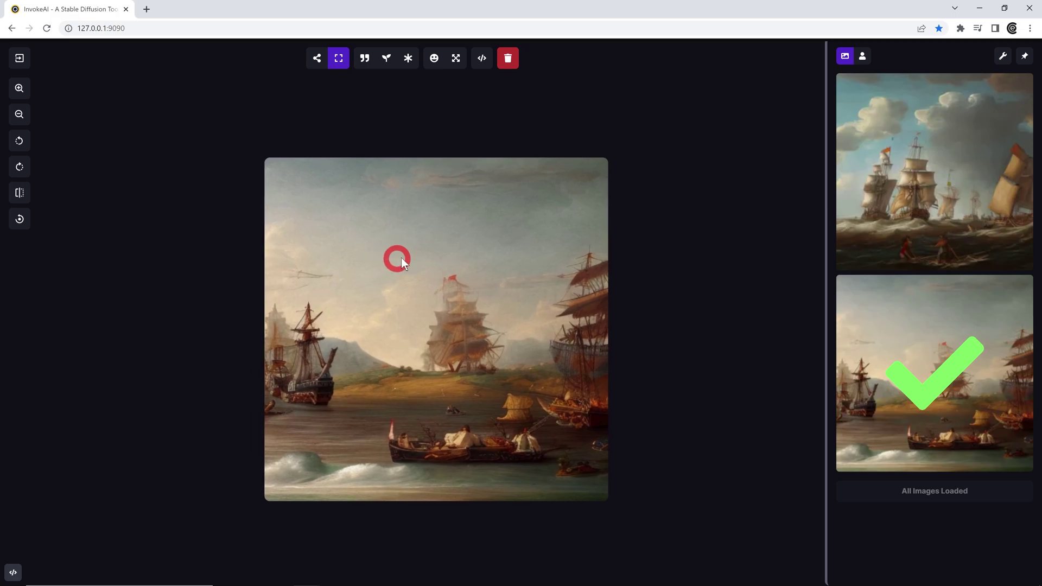
pyautogui.moveTo(372, 274); pyautogui.dragTo(391, 249)
# Step: Rotate the painting a full turn, flip it twice, reset it, and exit full-screen
pyautogui.click(19, 142)
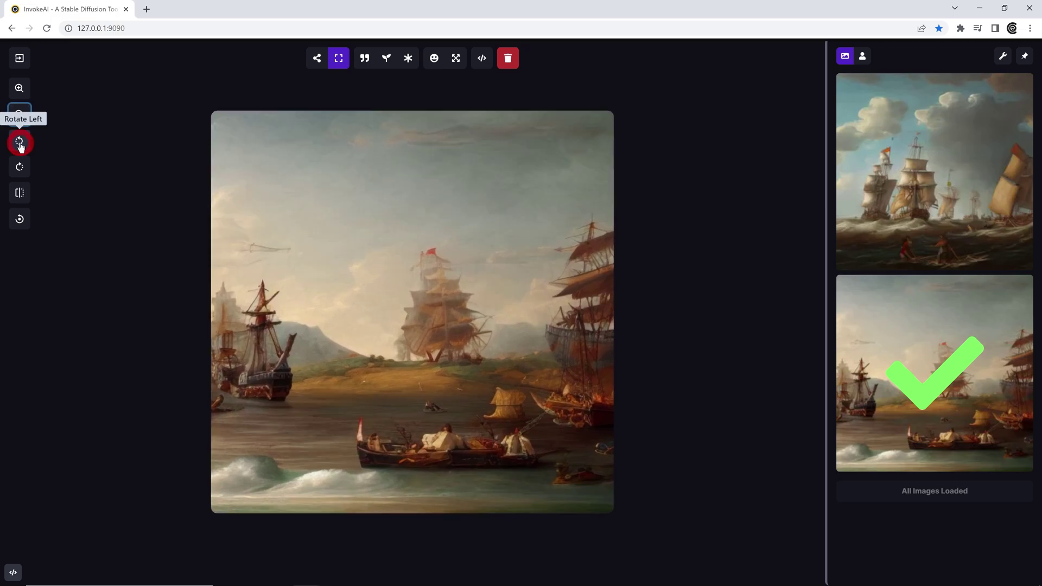
pyautogui.click(19, 142)
pyautogui.click(20, 142)
pyautogui.click(19, 142)
pyautogui.click(20, 142)
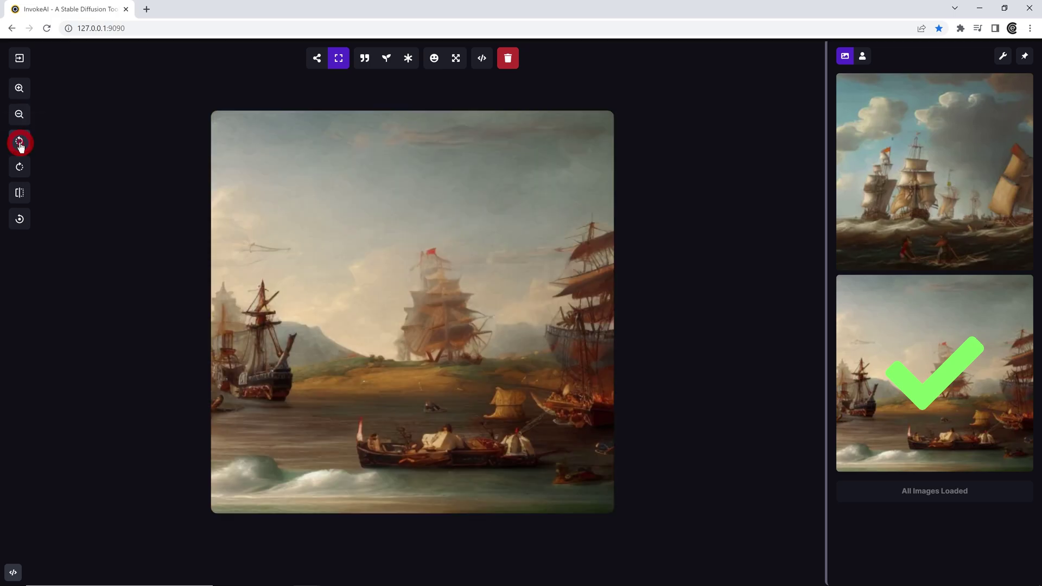
pyautogui.click(19, 195)
pyautogui.click(20, 219)
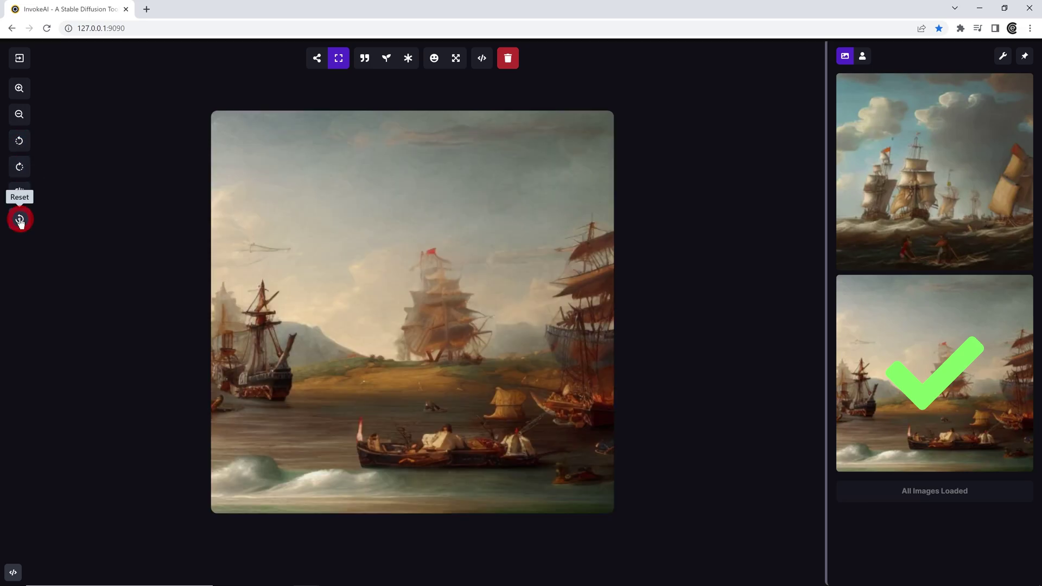
pyautogui.click(20, 219)
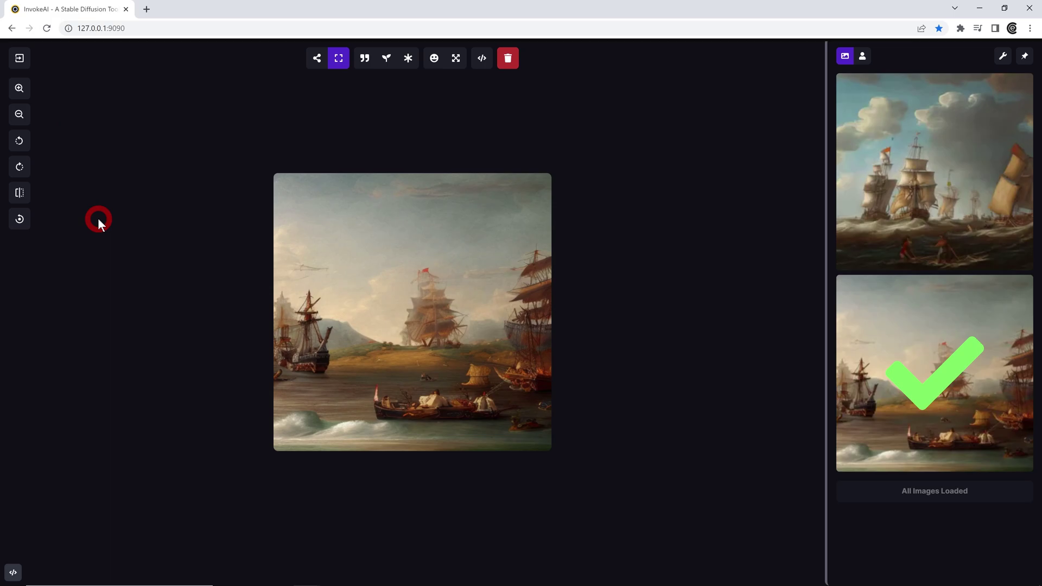
pyautogui.click(19, 59)
pyautogui.moveTo(648, 97)
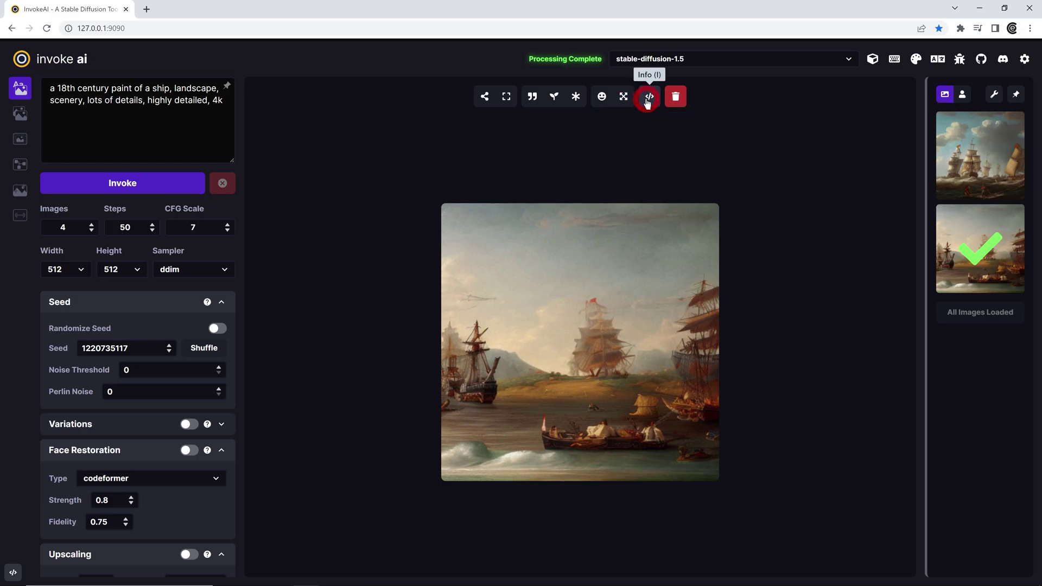
# Step: Review the ship image's generation metadata, then begin inserting [frame] before 4k in the prompt
pyautogui.click(649, 98)
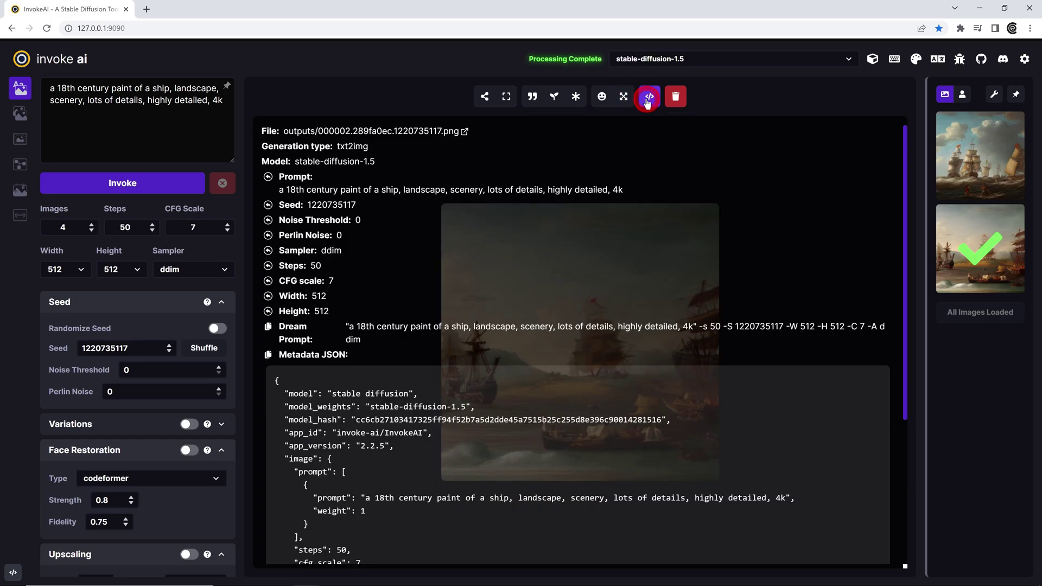
pyautogui.click(649, 99)
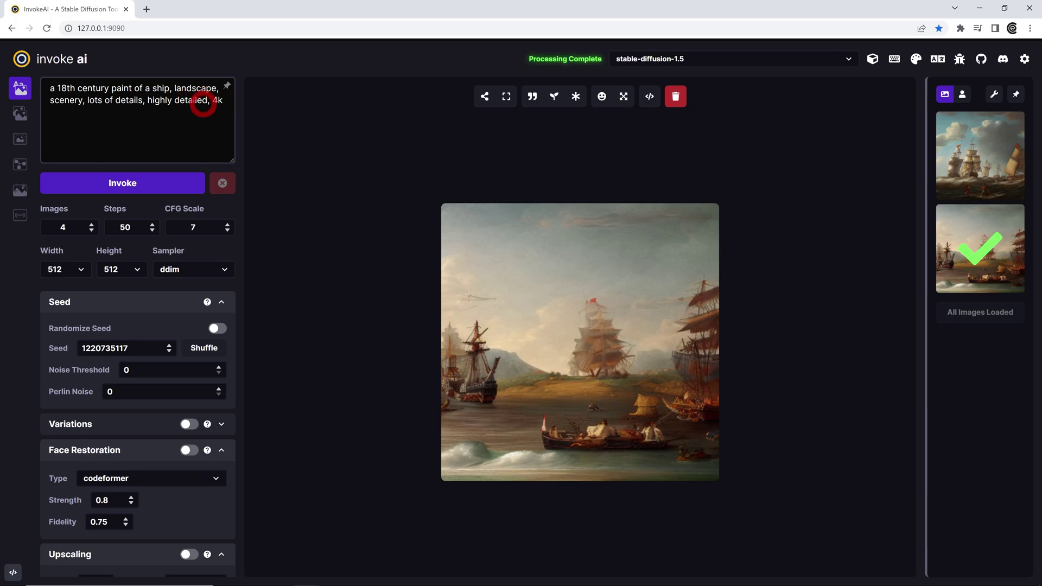
pyautogui.click(203, 105)
pyautogui.write('[fra')
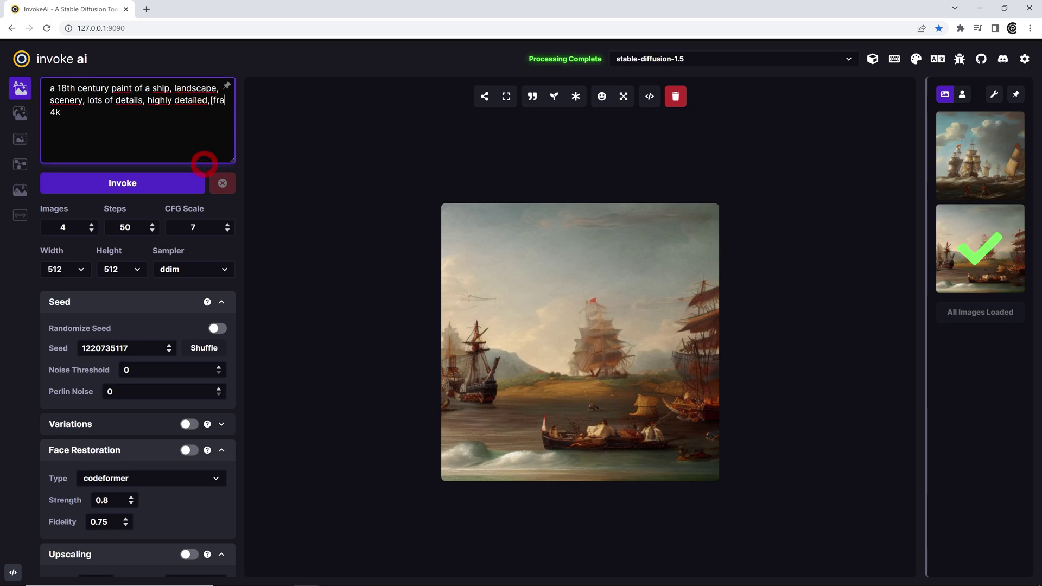
pyautogui.write('me')
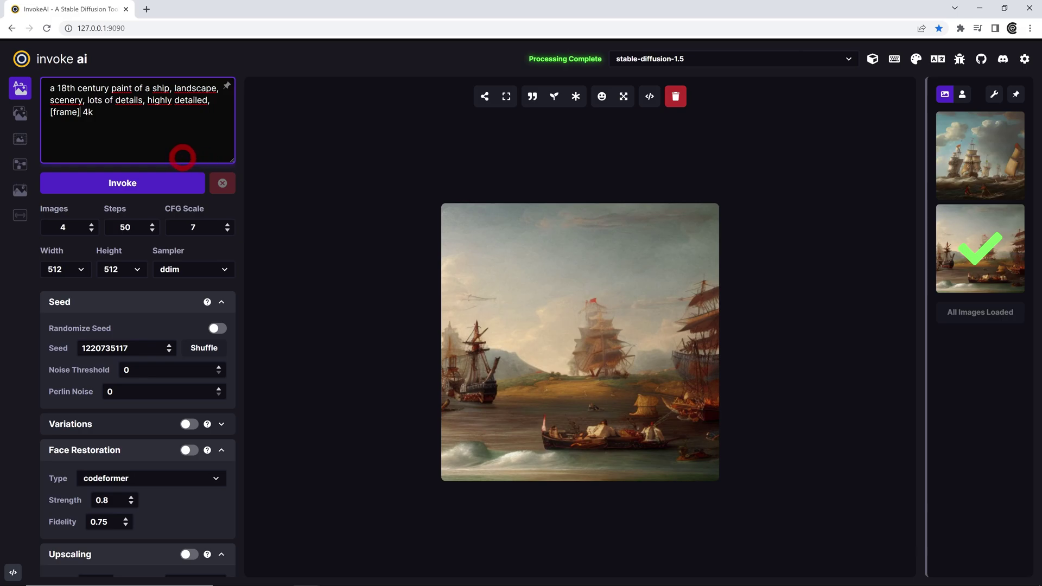
# Step: Finish the "[frame]," prompt edit, enable Randomize Seed, and generate a new batch
pyautogui.write(',')
pyautogui.click(219, 329)
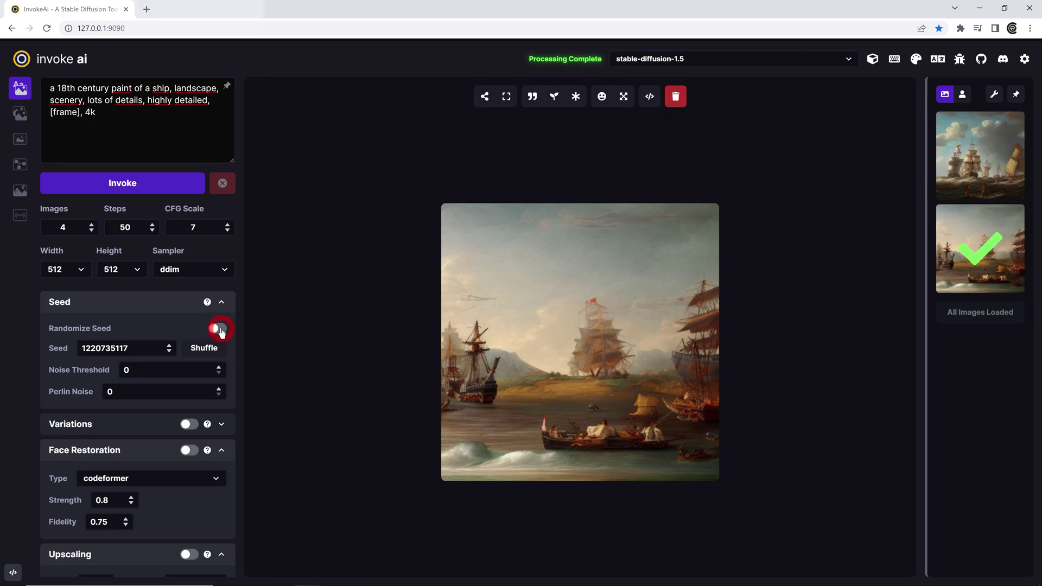
pyautogui.click(196, 325)
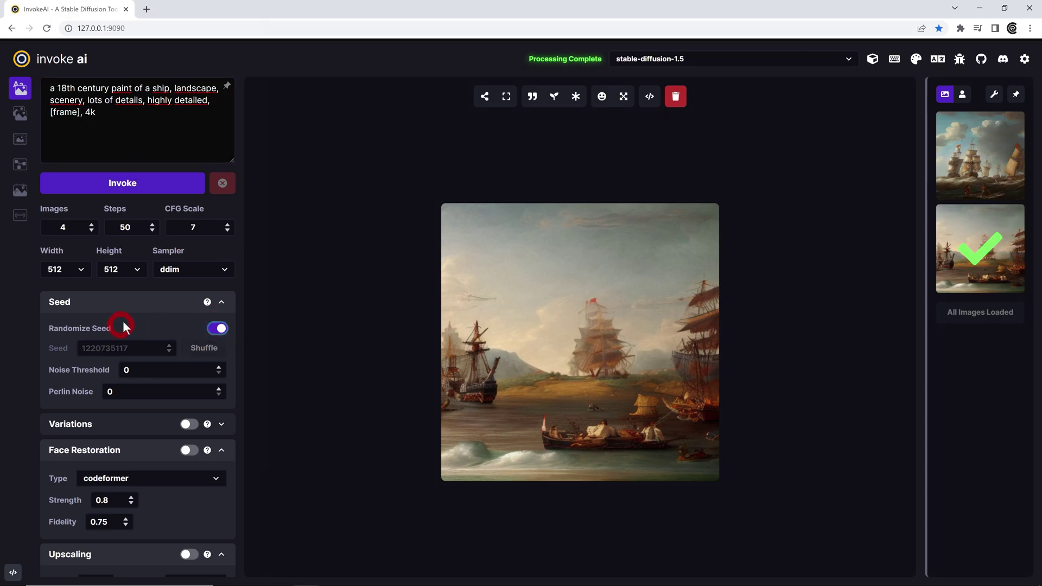
pyautogui.click(146, 184)
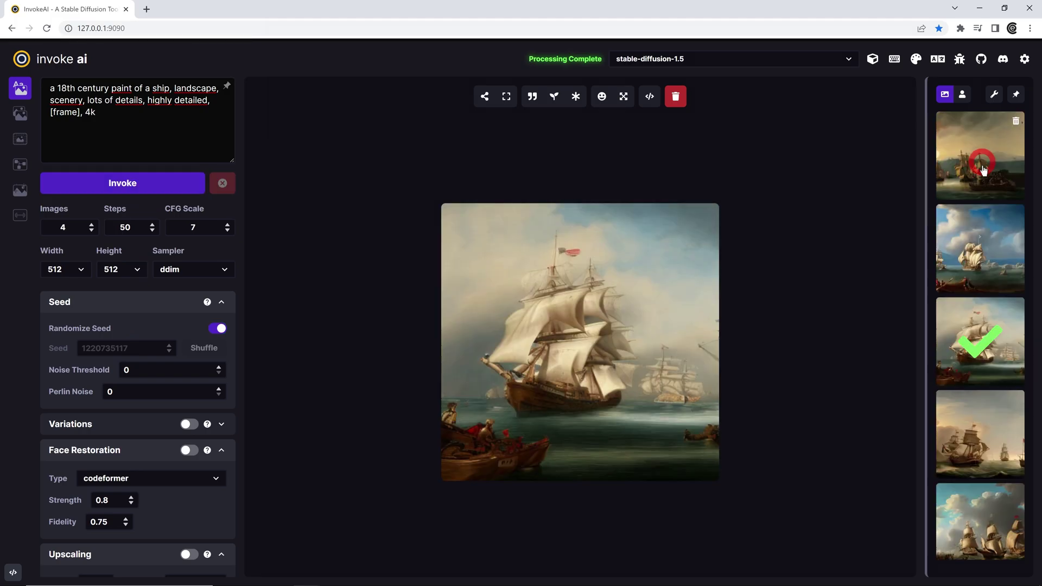
pyautogui.click(1013, 202)
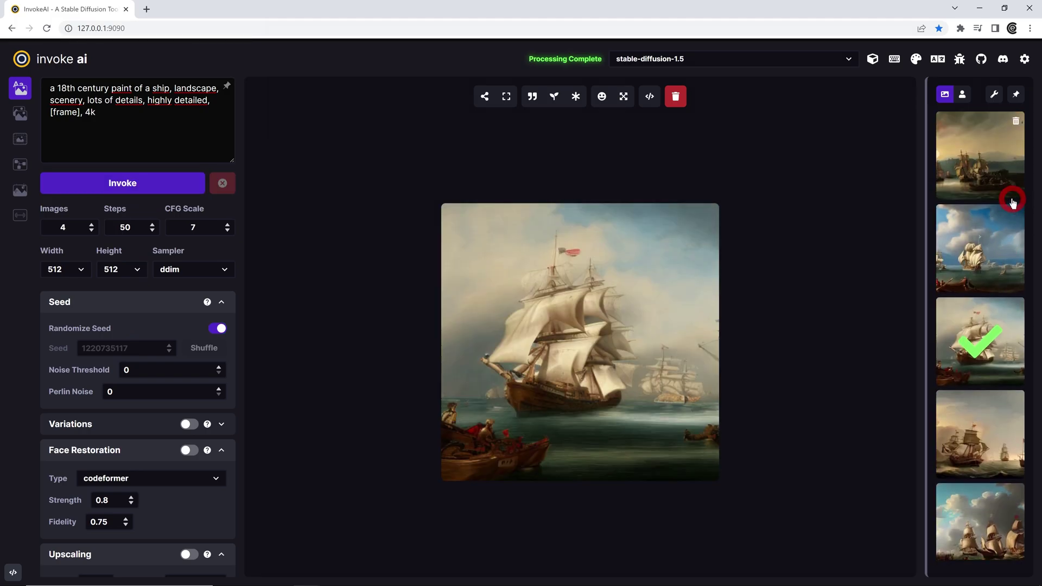
pyautogui.click(964, 247)
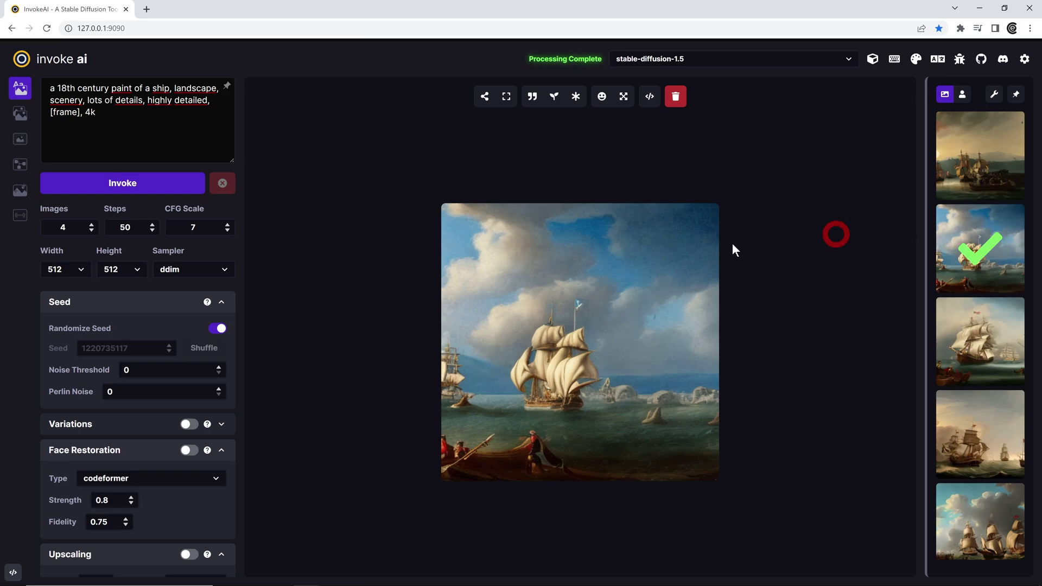
pyautogui.moveTo(580, 342)
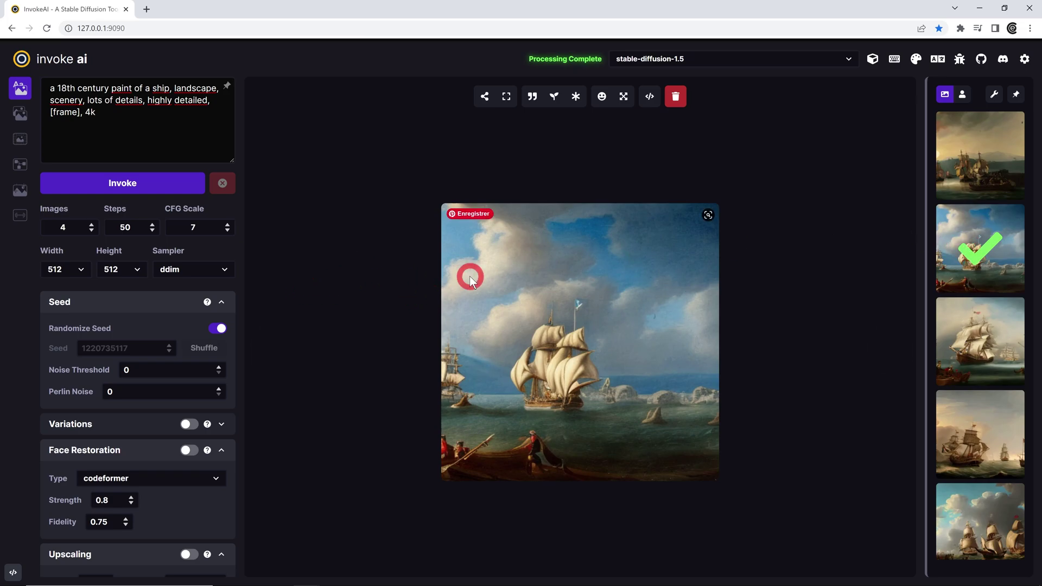
pyautogui.click(961, 345)
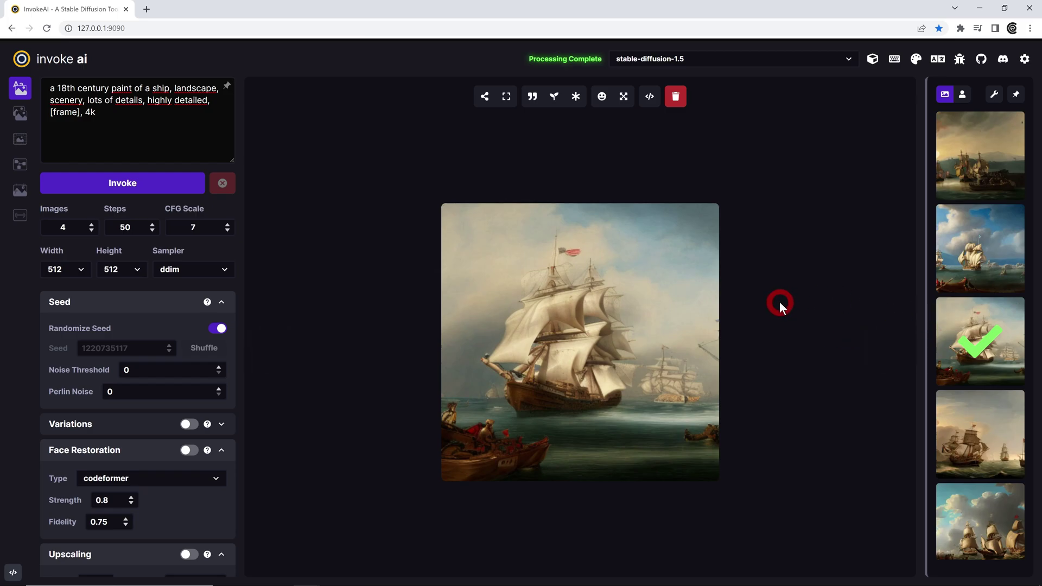
pyautogui.click(576, 97)
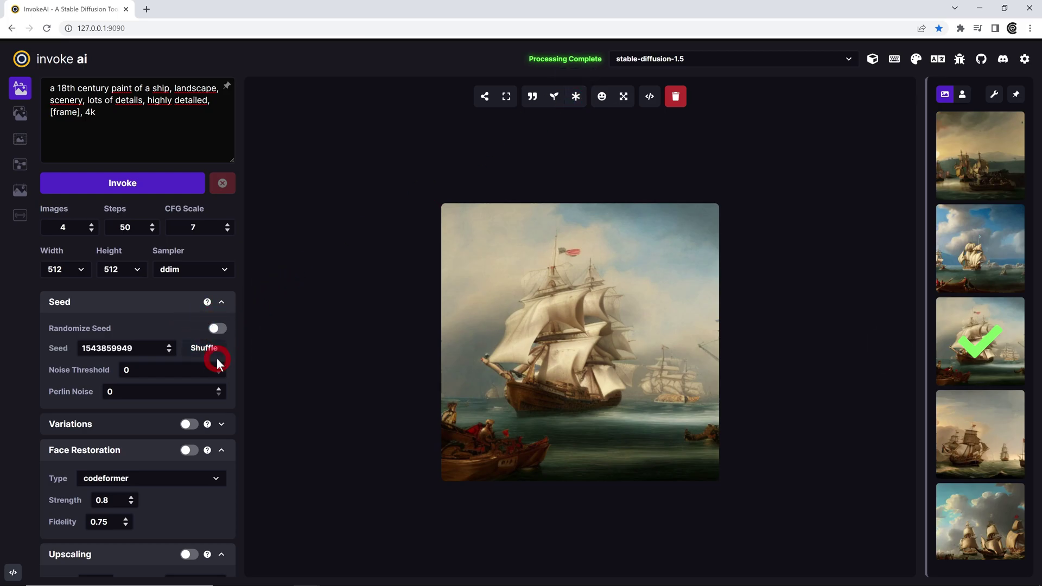
pyautogui.click(222, 424)
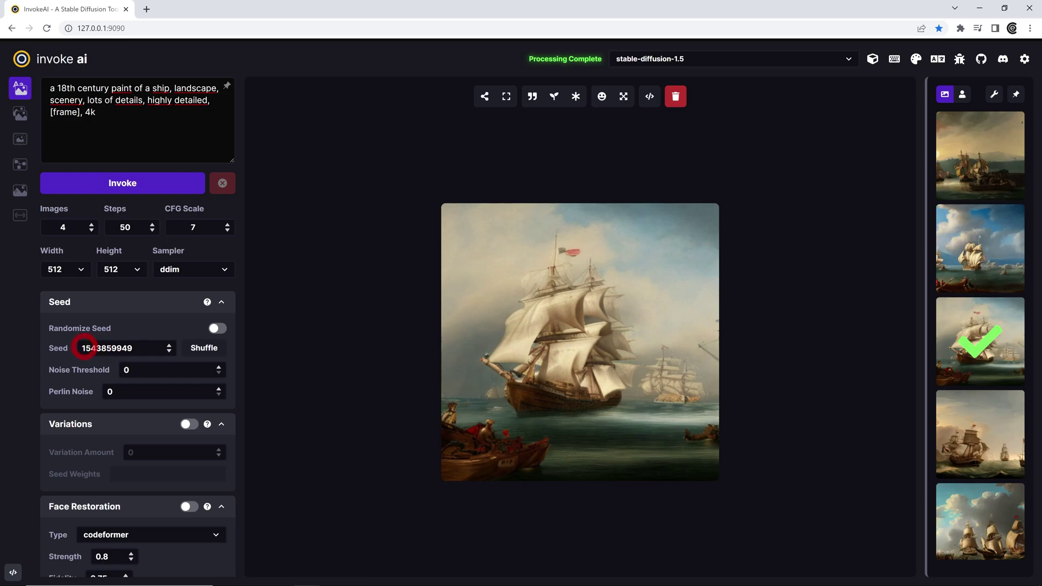
# Step: Edit the noise threshold, raise the variation amount slightly, and generate variations of the chosen ship image
pyautogui.click(102, 372)
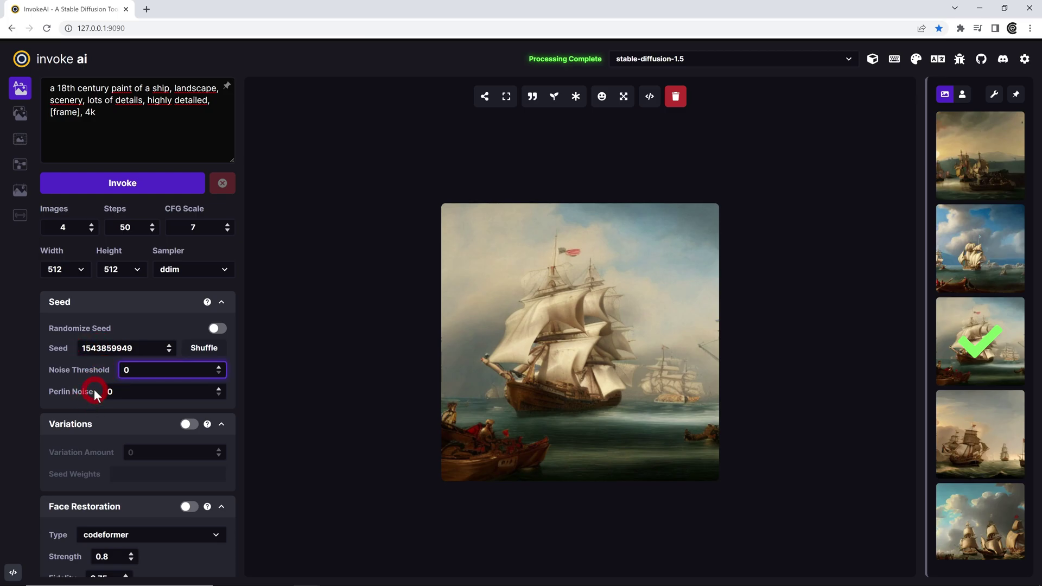
pyautogui.moveTo(94, 392); pyautogui.dragTo(52, 398)
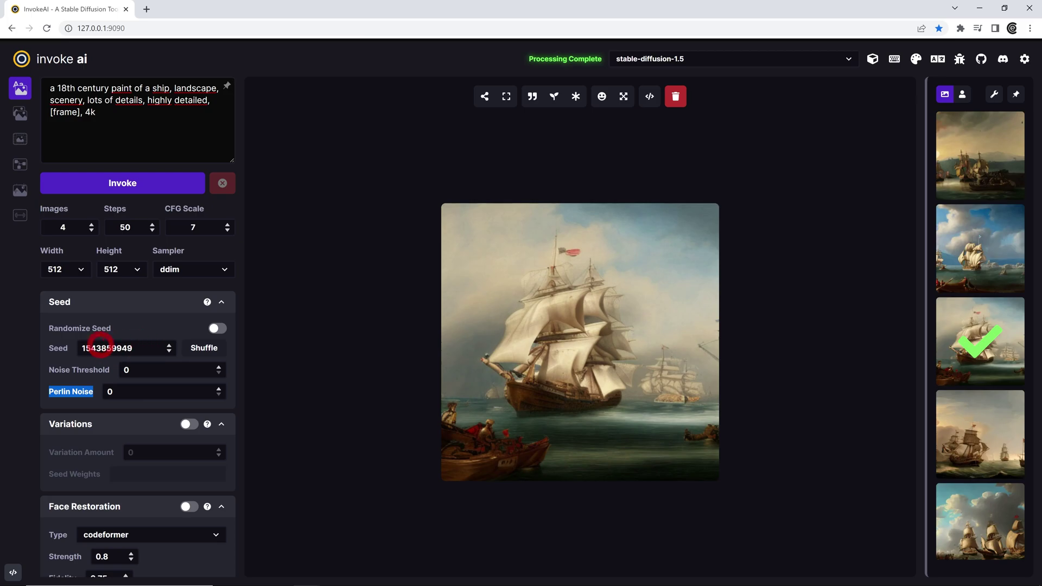
pyautogui.moveTo(580, 342)
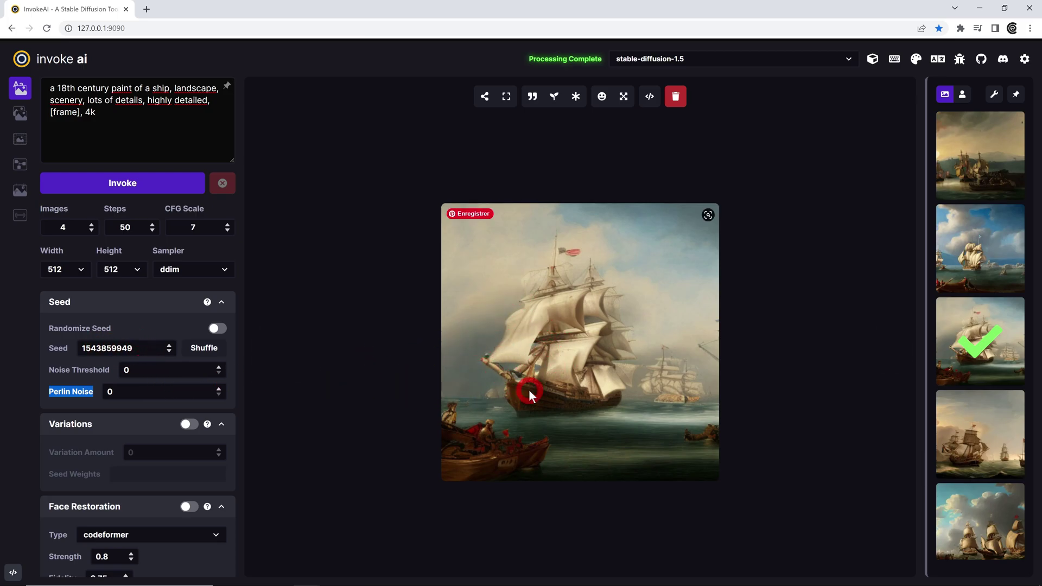
pyautogui.click(45, 427)
pyautogui.click(186, 427)
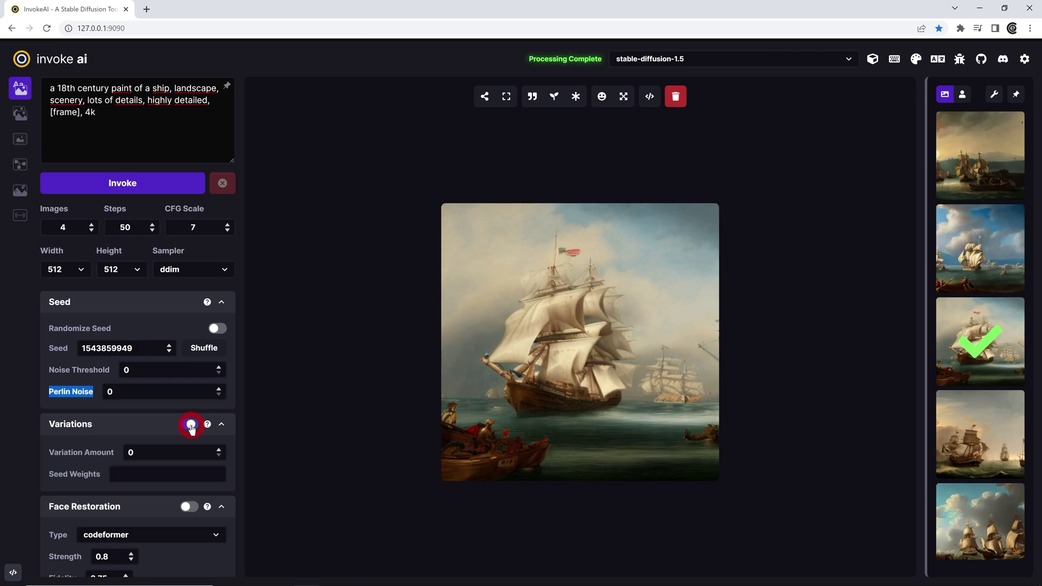
pyautogui.click(219, 453)
pyautogui.click(219, 450)
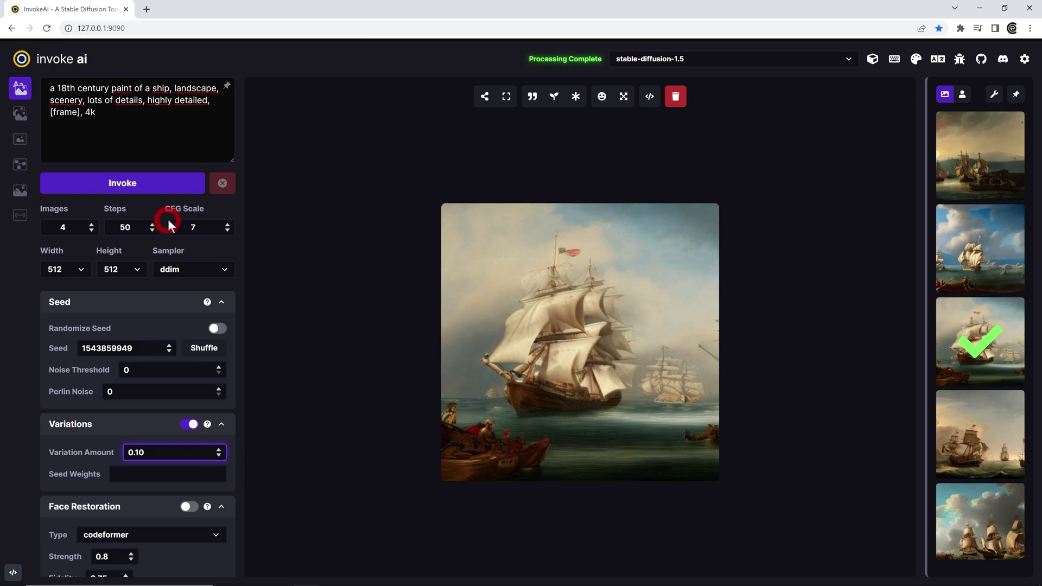
pyautogui.click(177, 173)
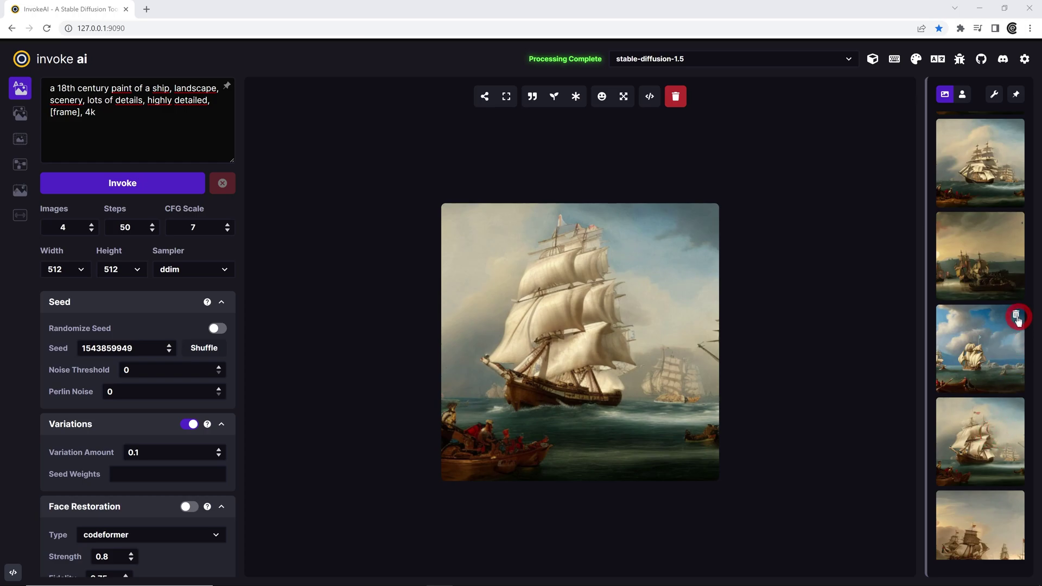
# Step: Delete two unwanted images from the gallery
pyautogui.click(1016, 314)
pyautogui.click(1016, 221)
pyautogui.scroll(1, 1009, 203)
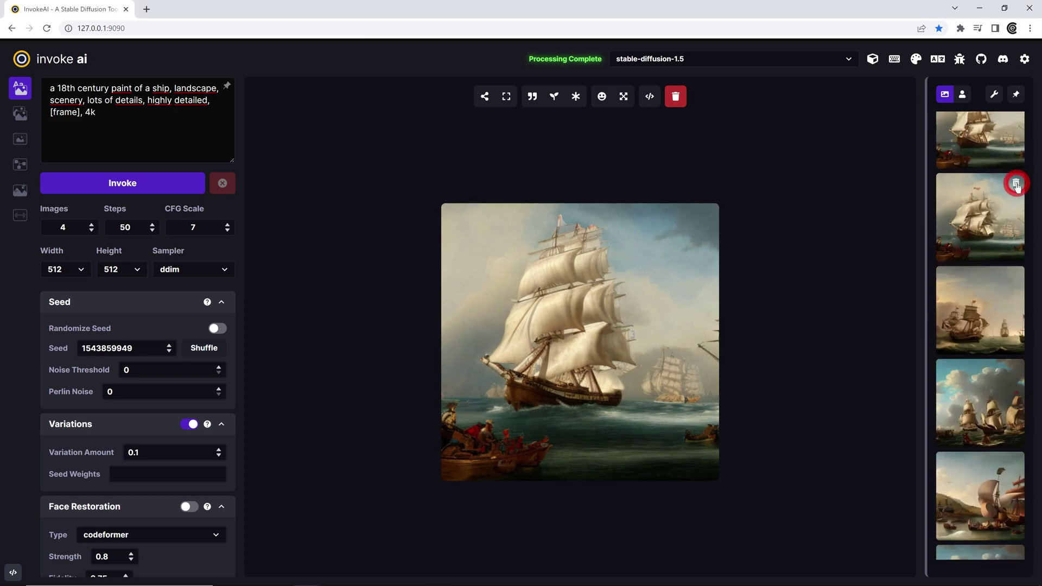
# Step: Browse the generated variations in the gallery, then select the variation amount value
pyautogui.click(988, 275)
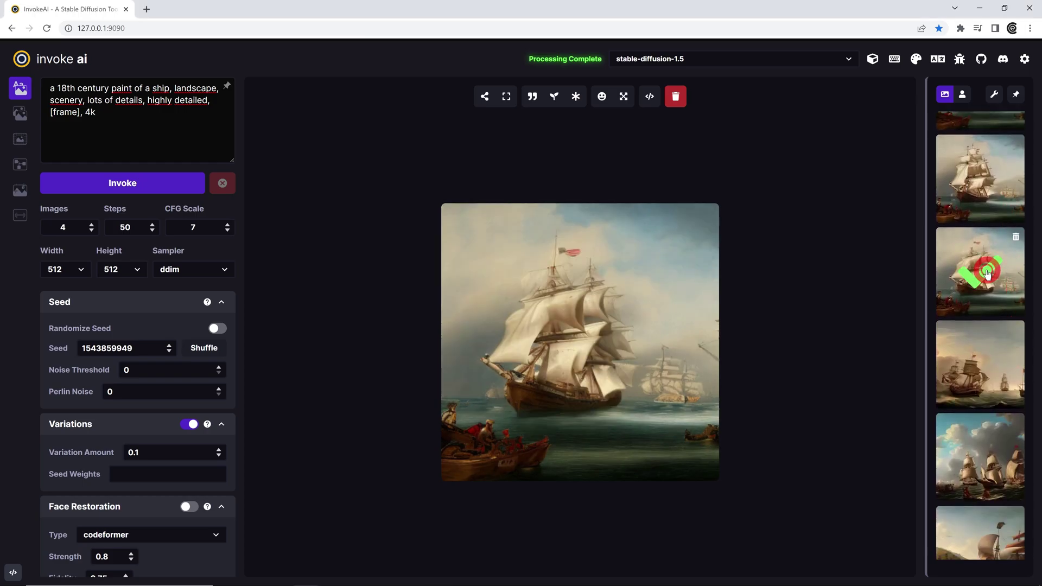
pyautogui.click(984, 191)
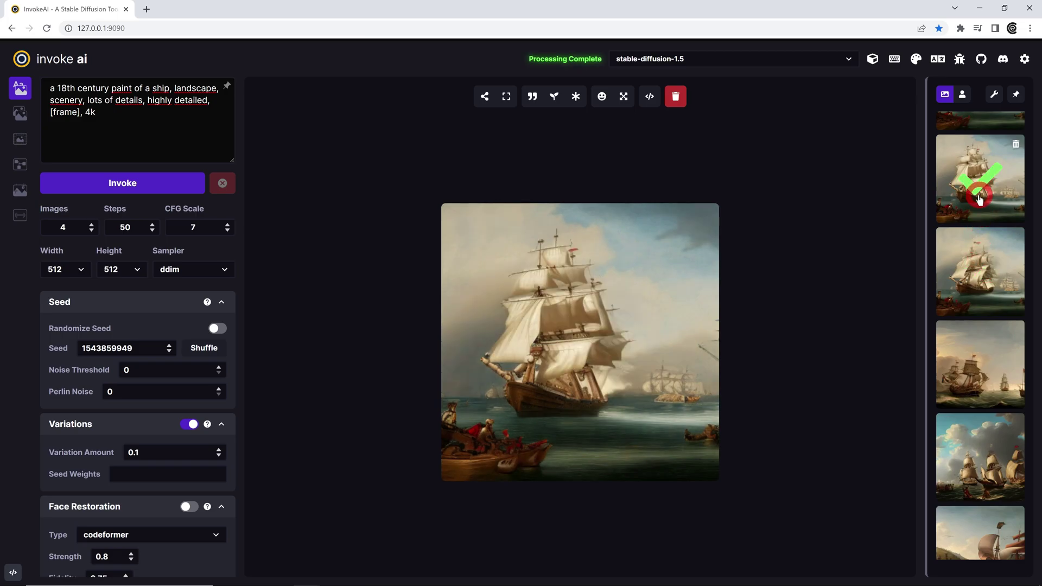
pyautogui.click(985, 279)
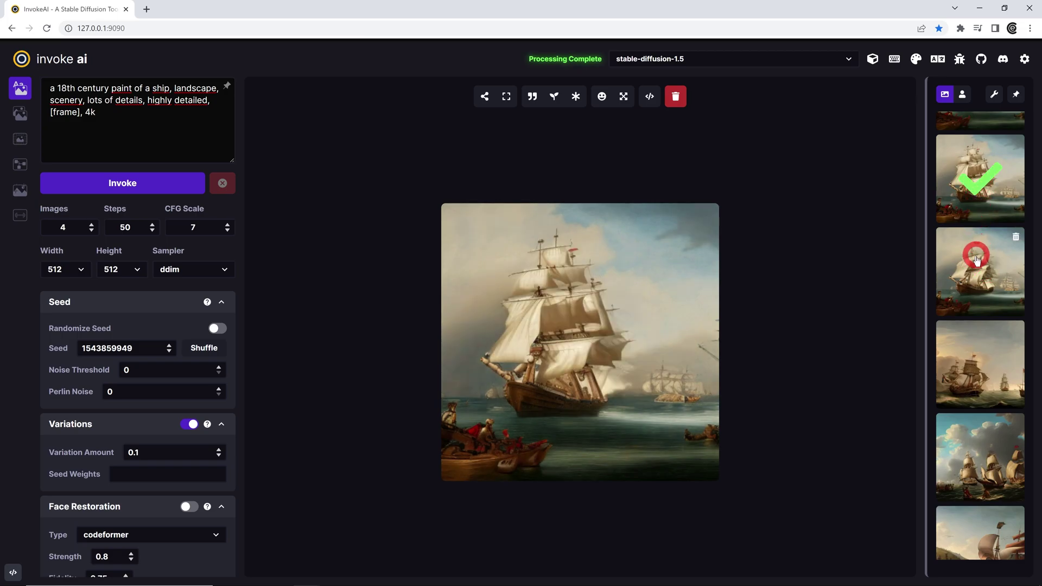
pyautogui.scroll(2, 982, 223)
pyautogui.click(980, 206)
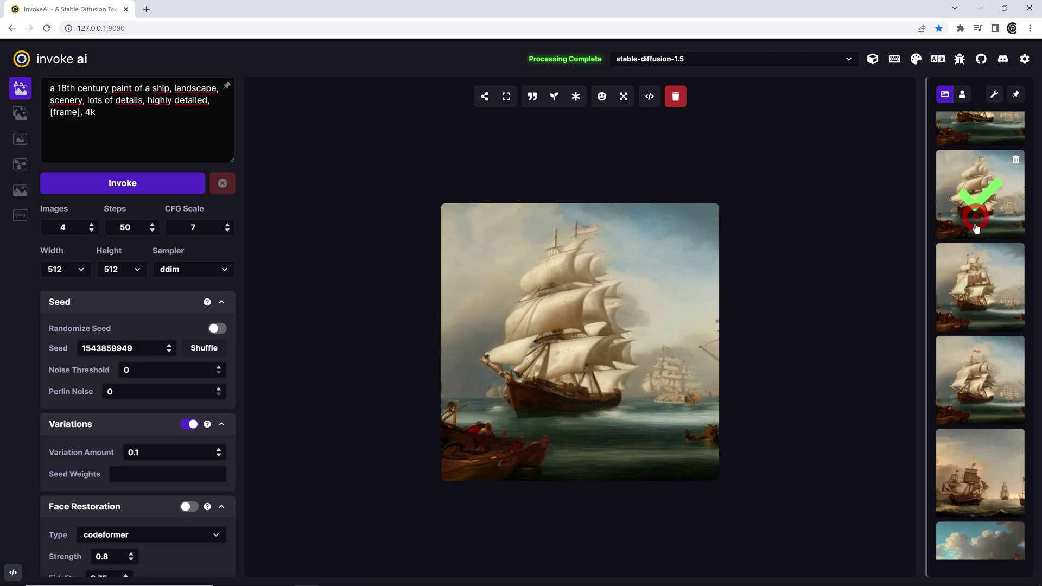
pyautogui.scroll(1, 981, 209)
pyautogui.click(985, 171)
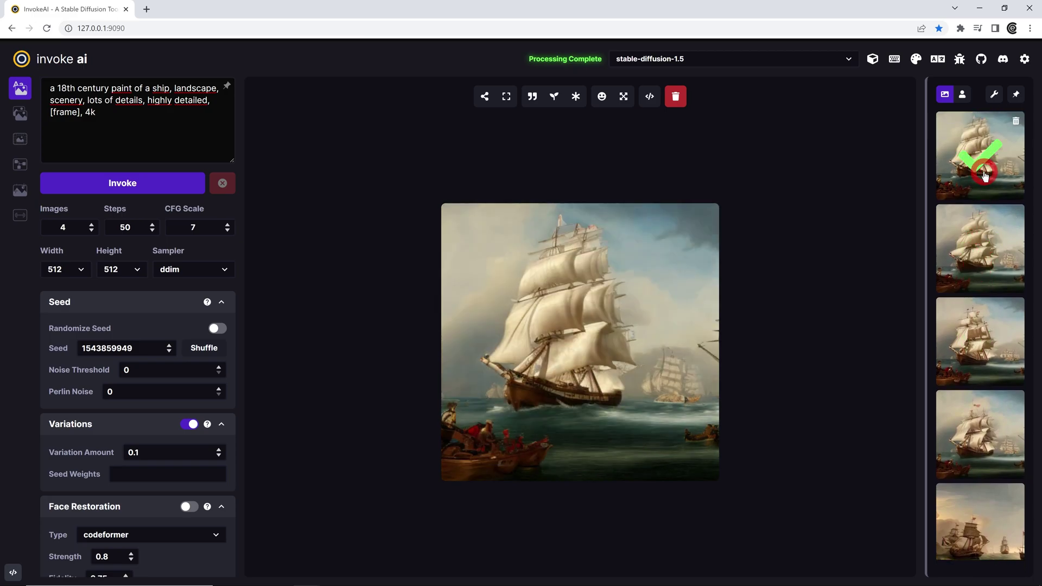
pyautogui.press('Right')
pyautogui.press('Right')
pyautogui.scroll(-1, 166, 431)
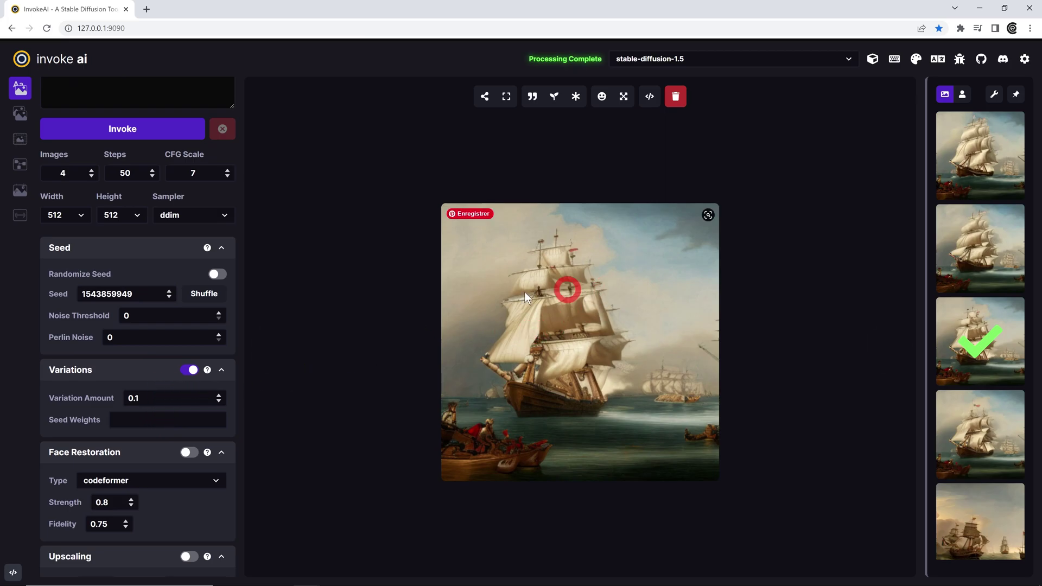
pyautogui.moveTo(156, 400); pyautogui.dragTo(97, 396)
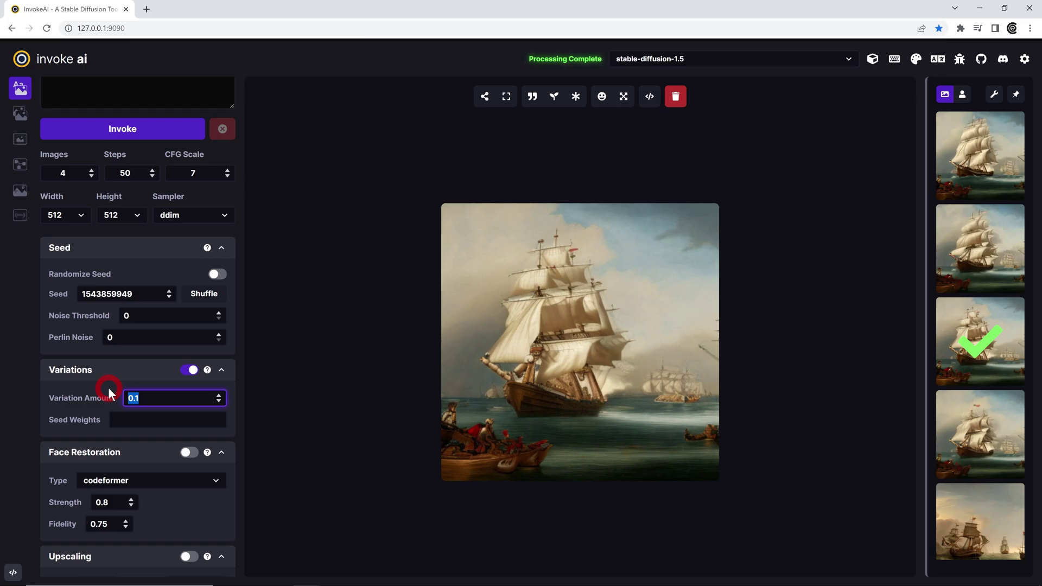
pyautogui.scroll(-1, 146, 400)
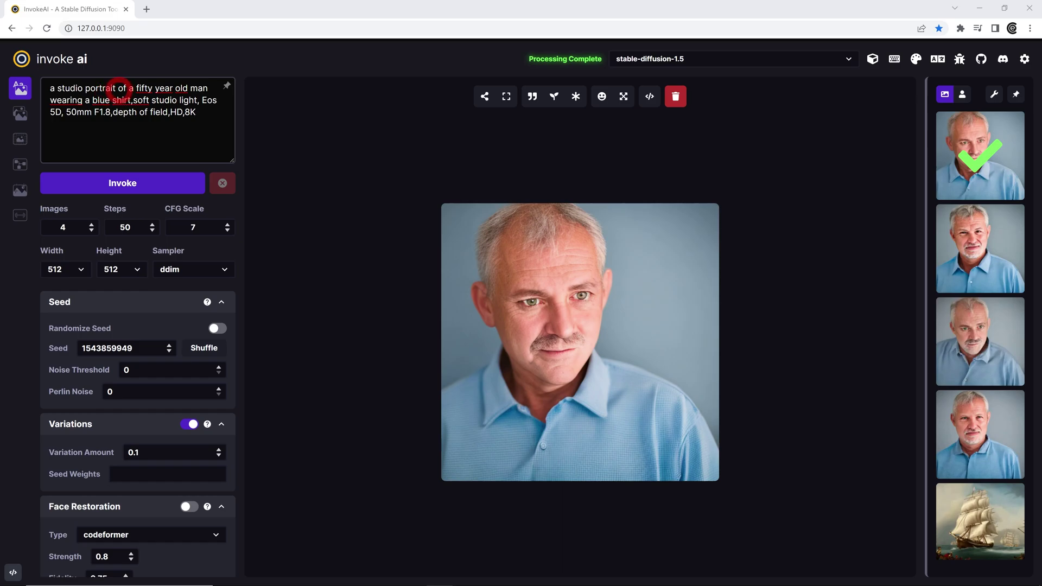
pyautogui.click(115, 88)
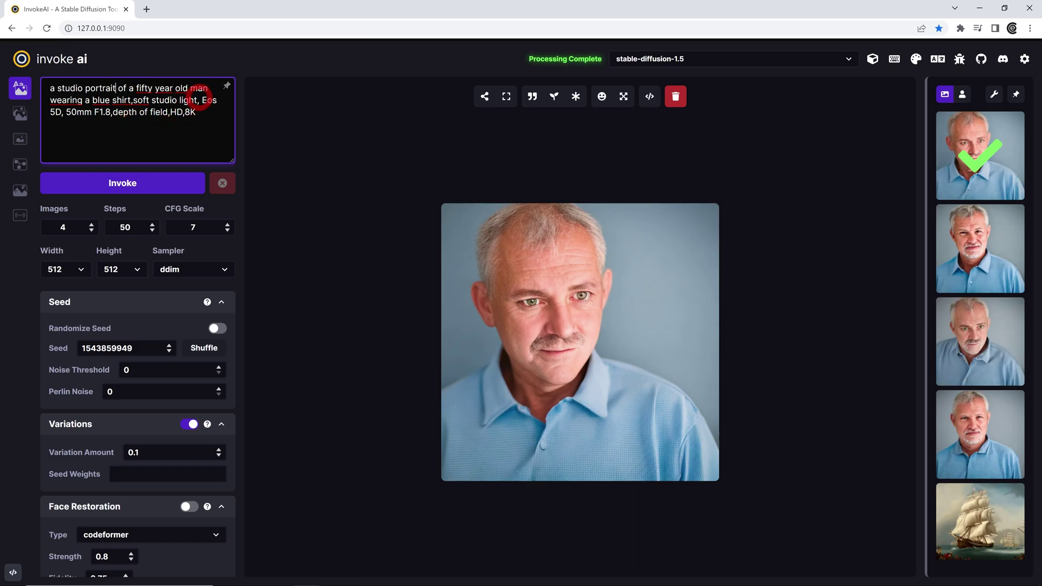
pyautogui.moveTo(201, 100); pyautogui.dragTo(202, 115)
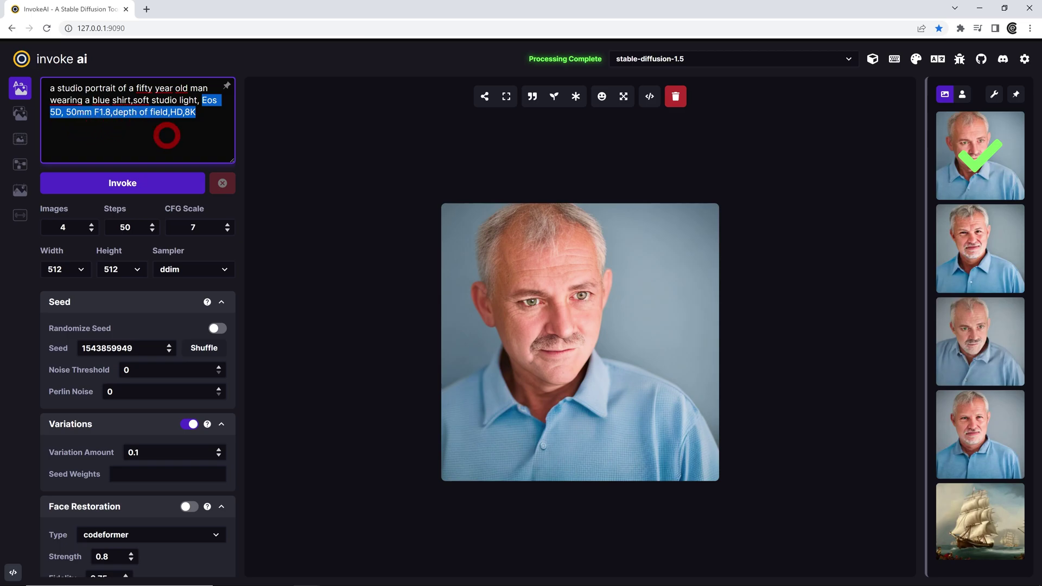
pyautogui.click(185, 113)
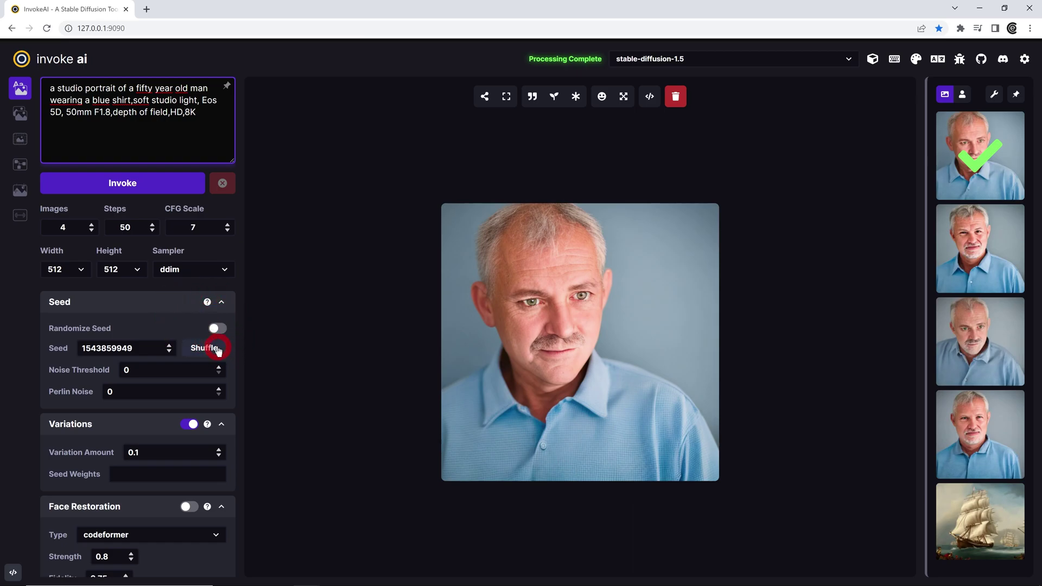
pyautogui.doubleClick(155, 348)
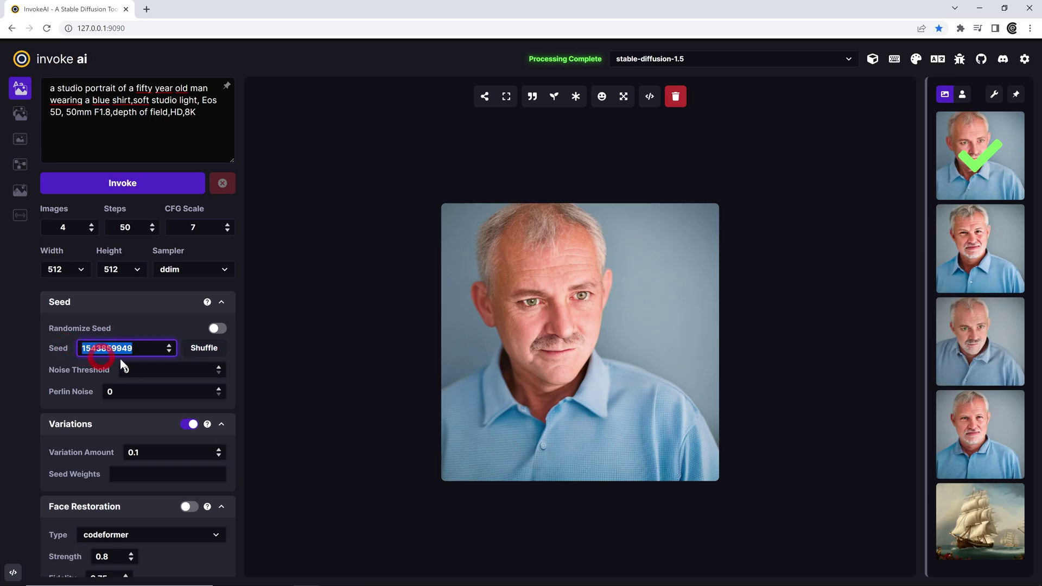
pyautogui.click(167, 327)
pyautogui.scroll(-1, 172, 327)
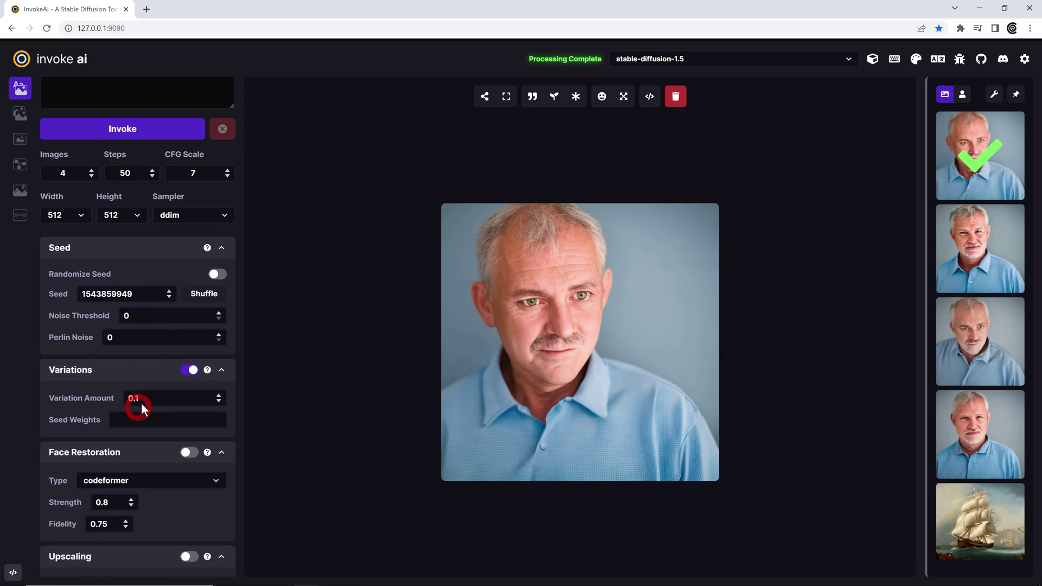
# Step: Compare all four portraits in the gallery and settle on the third one
pyautogui.click(951, 252)
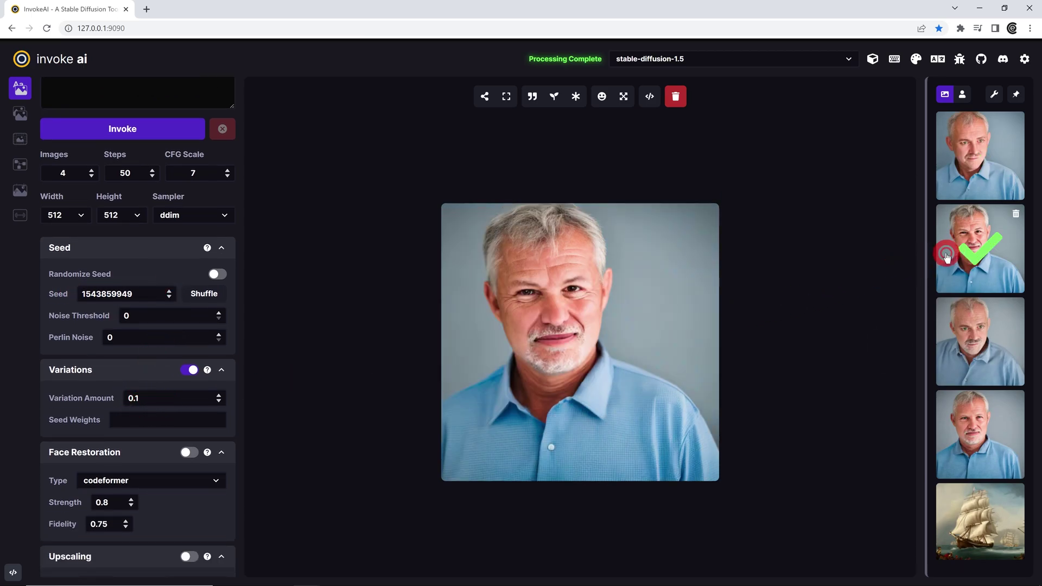
pyautogui.click(956, 329)
pyautogui.click(979, 420)
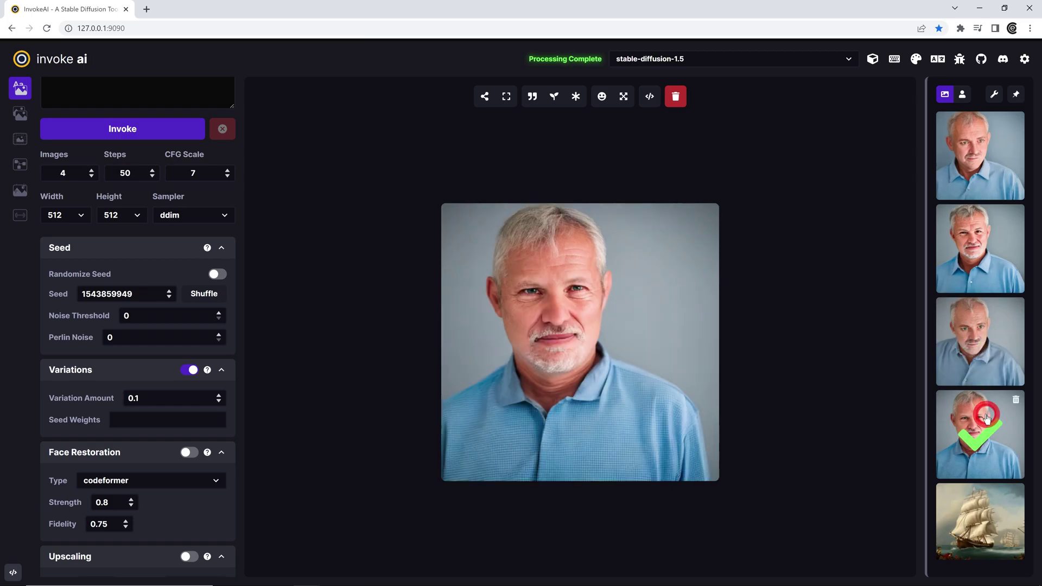
pyautogui.click(980, 367)
pyautogui.click(978, 274)
pyautogui.click(978, 193)
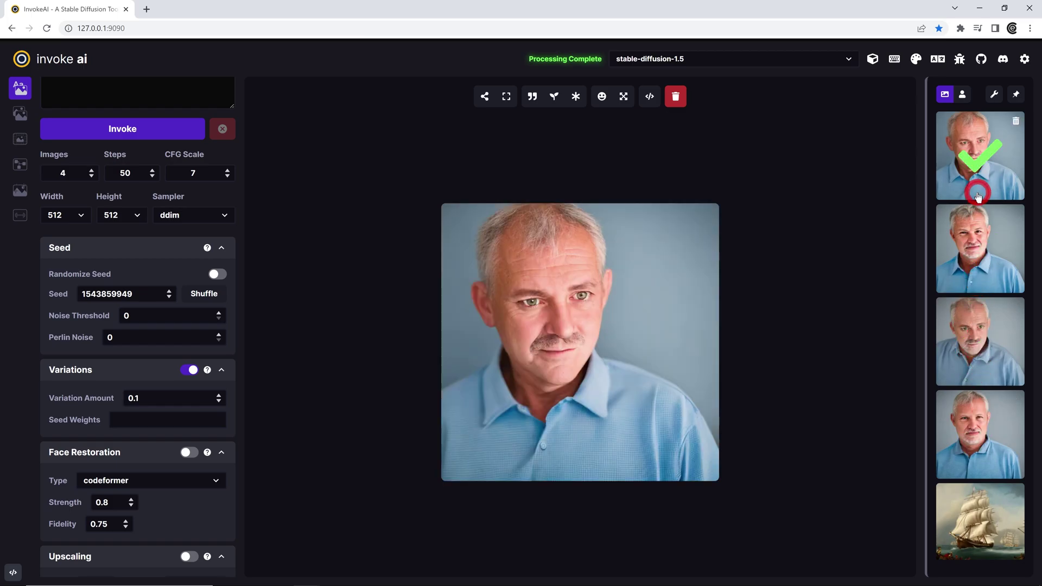
pyautogui.click(983, 257)
pyautogui.click(987, 318)
pyautogui.click(980, 423)
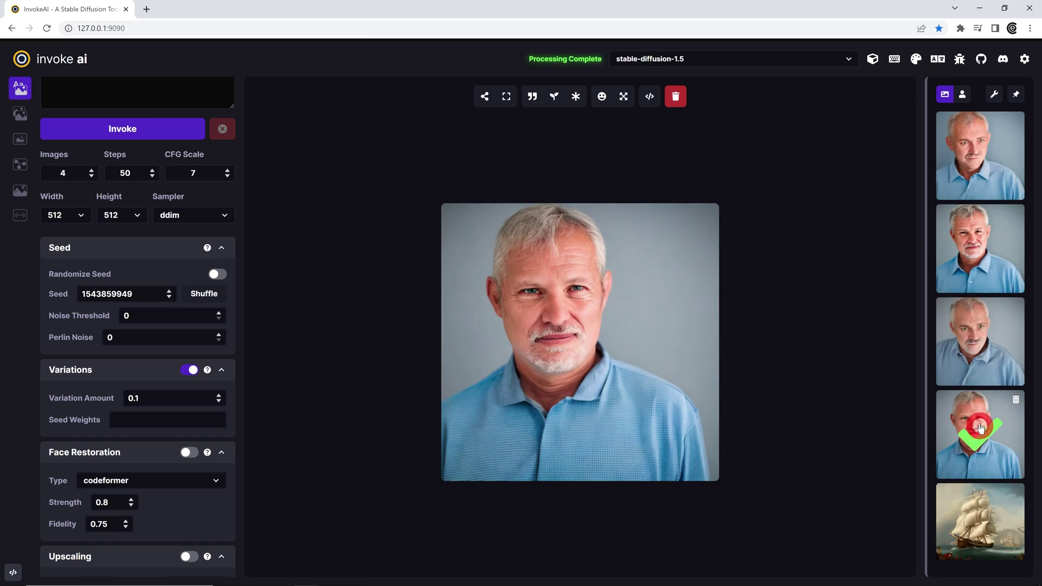
pyautogui.click(977, 365)
pyautogui.moveTo(580, 342)
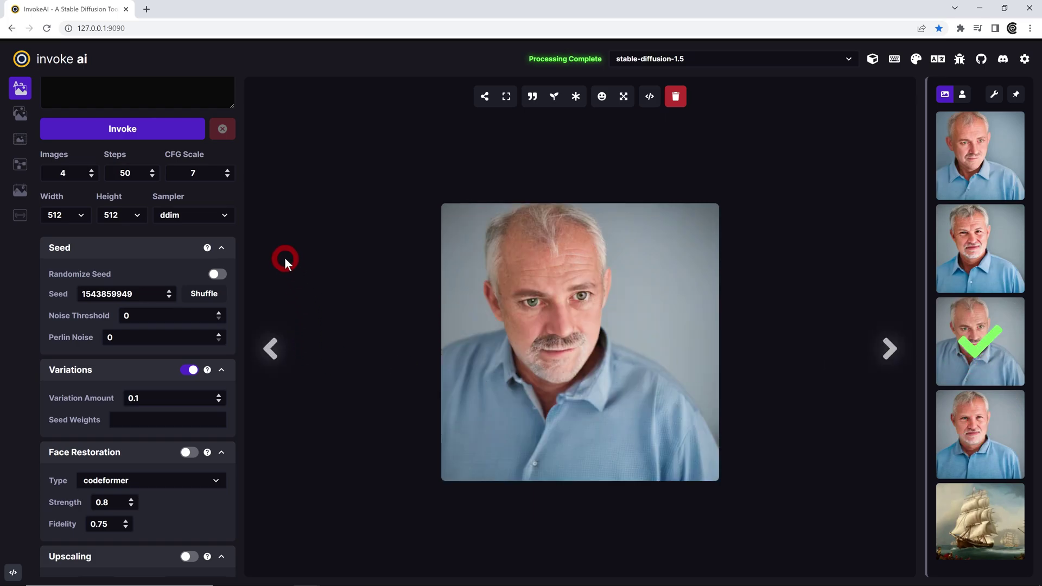
# Step: Show the third portrait's face restoration settings: codeformer, strength 0.8, fidelity 0.75
pyautogui.click(214, 276)
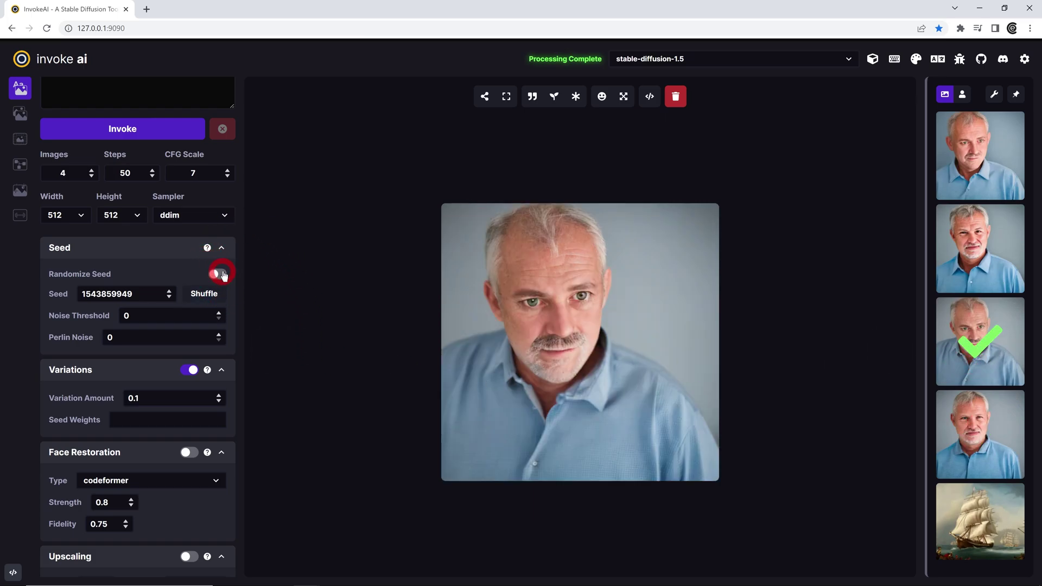
pyautogui.click(222, 276)
pyautogui.moveTo(579, 342)
pyautogui.click(582, 283)
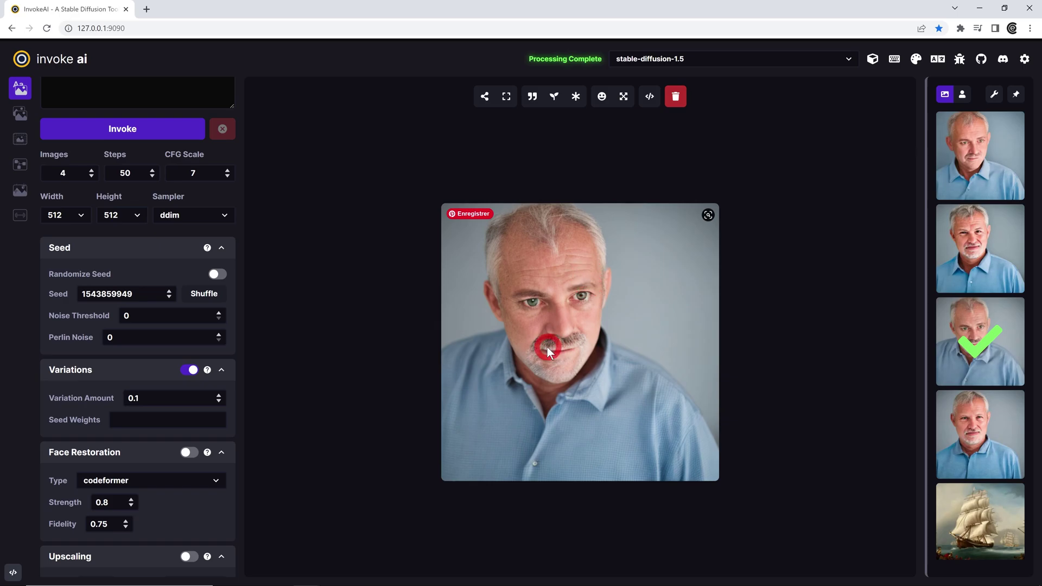
pyautogui.scroll(-1, 157, 425)
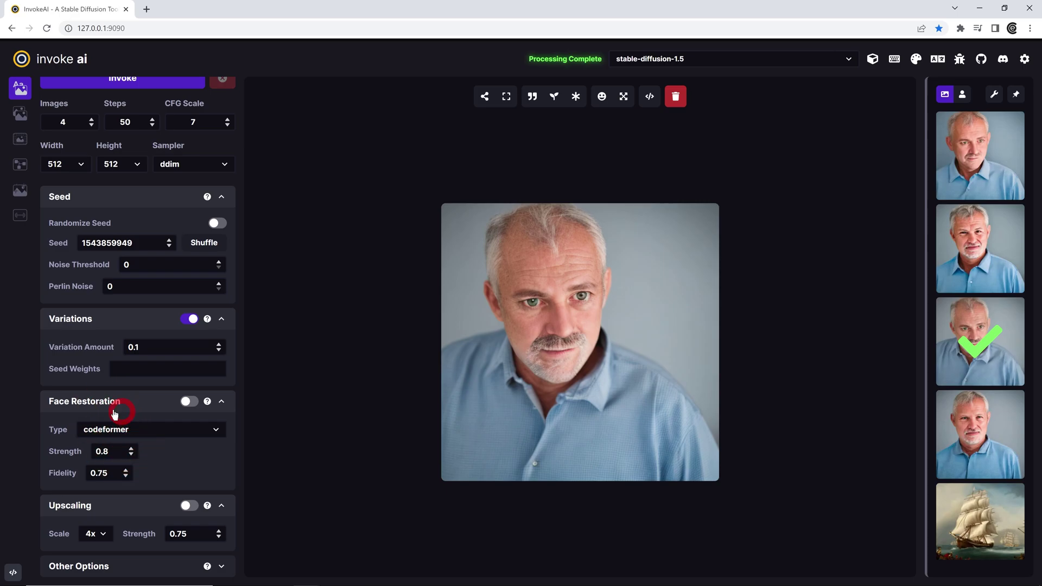
pyautogui.click(602, 97)
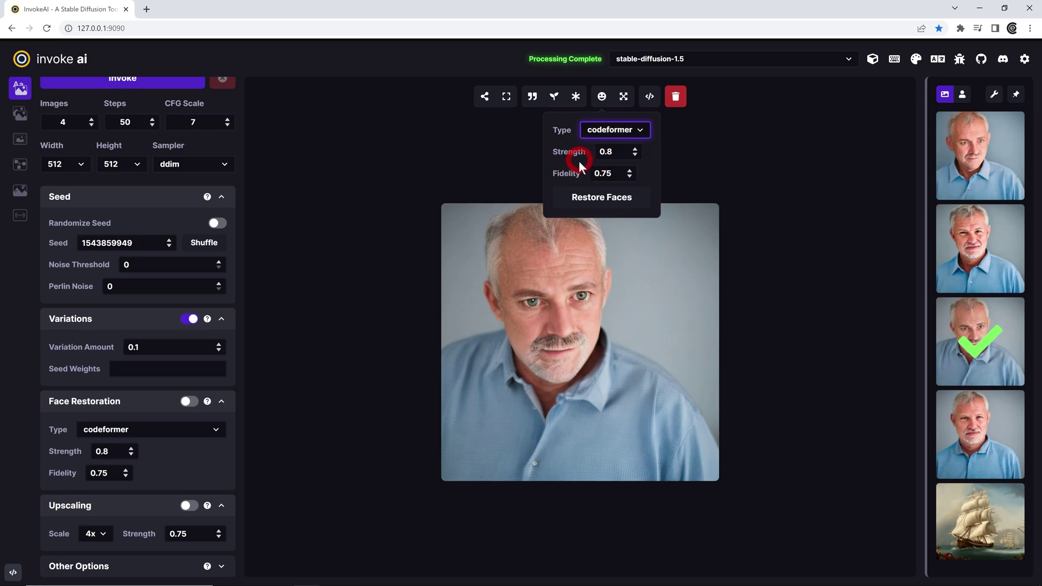
# Step: Run face restoration on the chosen portrait and compare it with the original
pyautogui.click(593, 201)
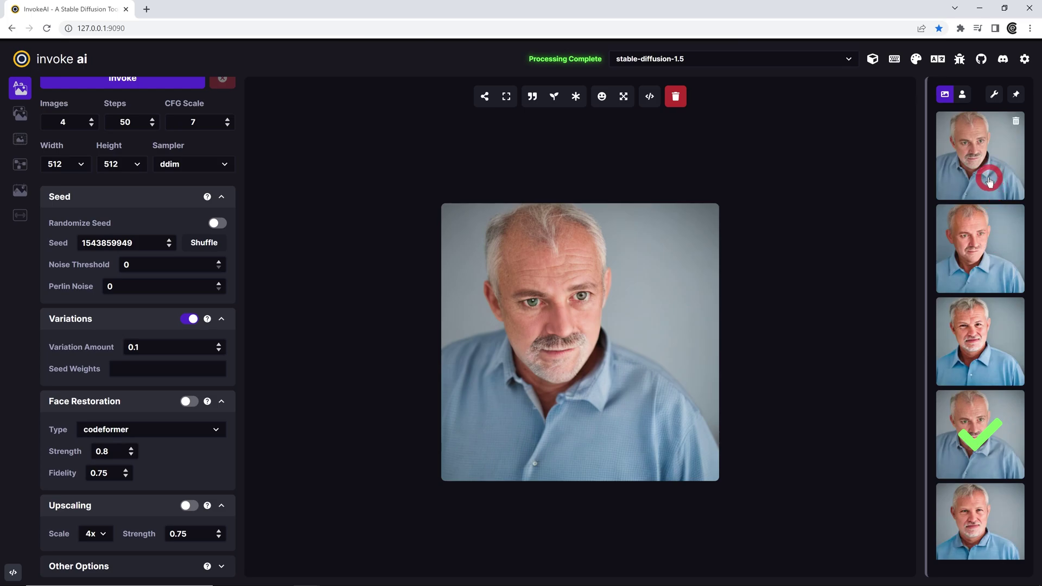
pyautogui.click(988, 179)
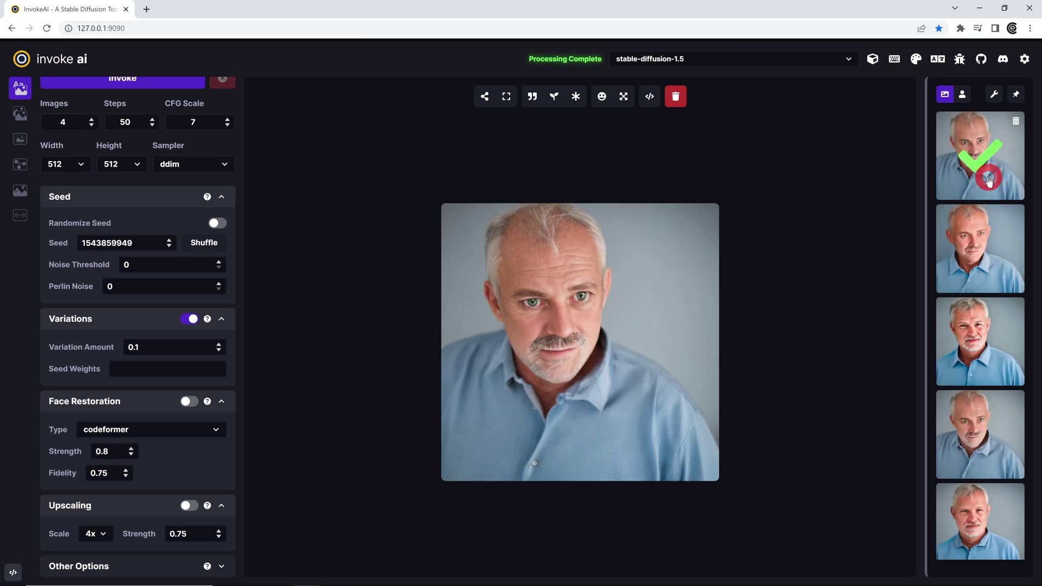
pyautogui.click(985, 446)
pyautogui.click(984, 178)
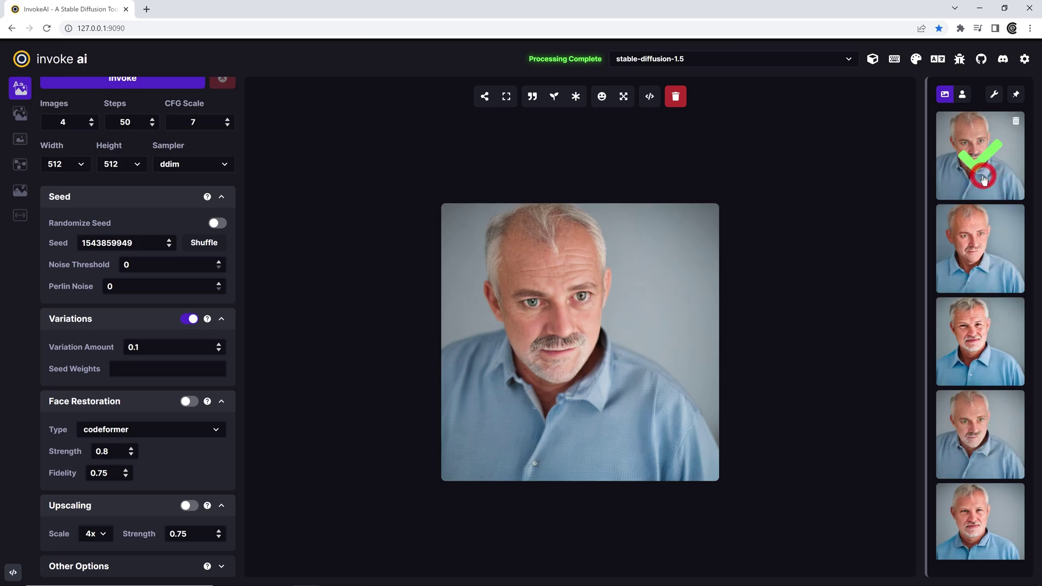
pyautogui.click(965, 430)
# Step: Switch the face restoration type to gfpgan and show the restored portrait again
pyautogui.click(602, 97)
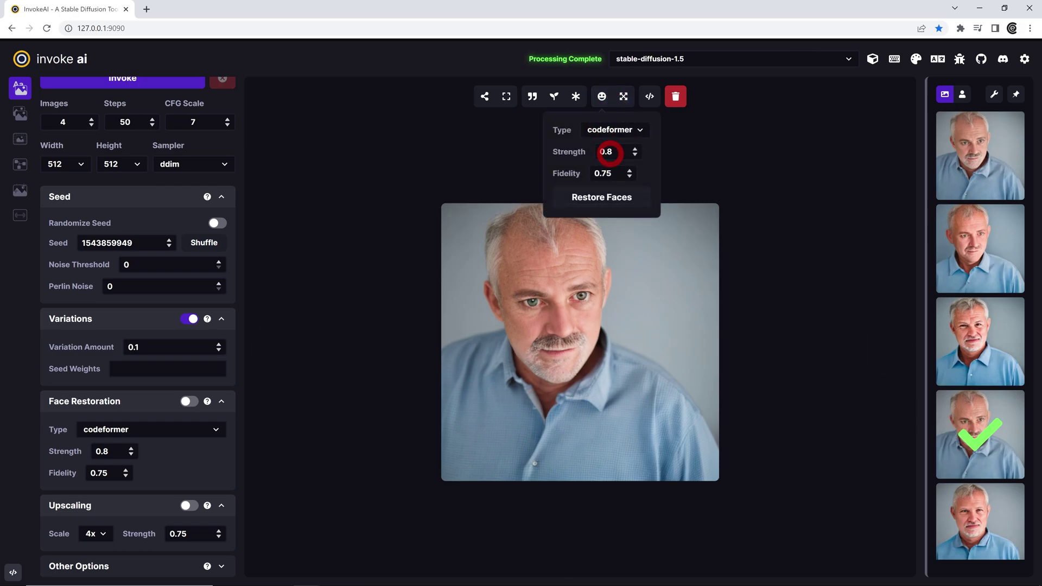
pyautogui.click(633, 129)
pyautogui.click(618, 146)
pyautogui.scroll(-5, 926, 302)
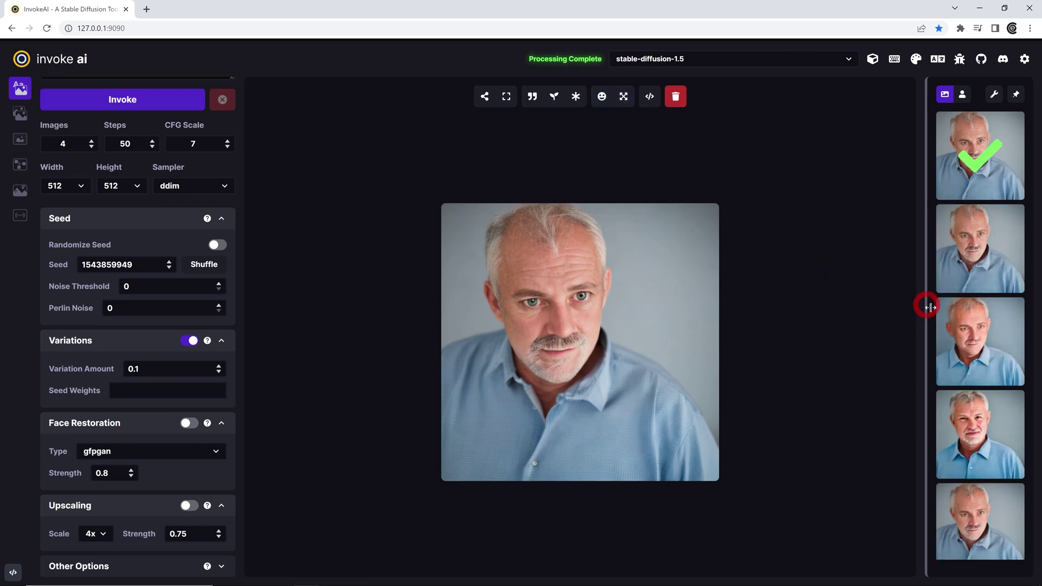
pyautogui.scroll(6, 972, 478)
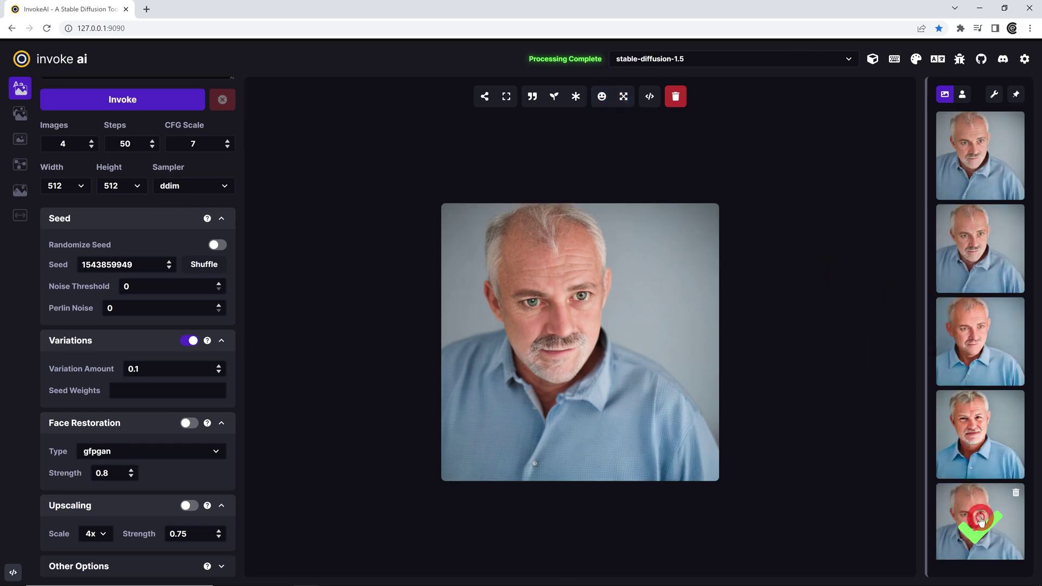
pyautogui.click(995, 171)
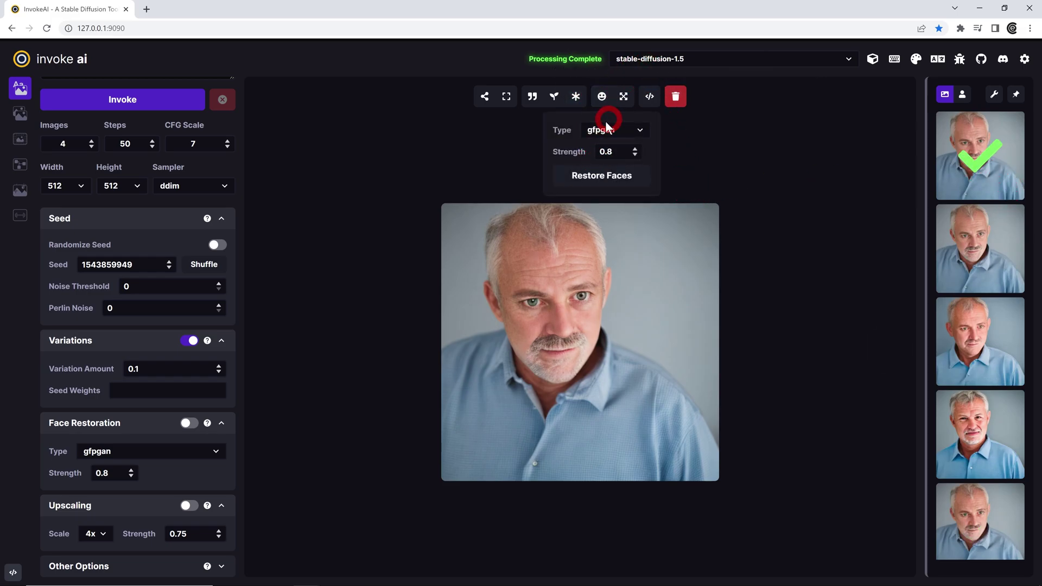
pyautogui.click(277, 351)
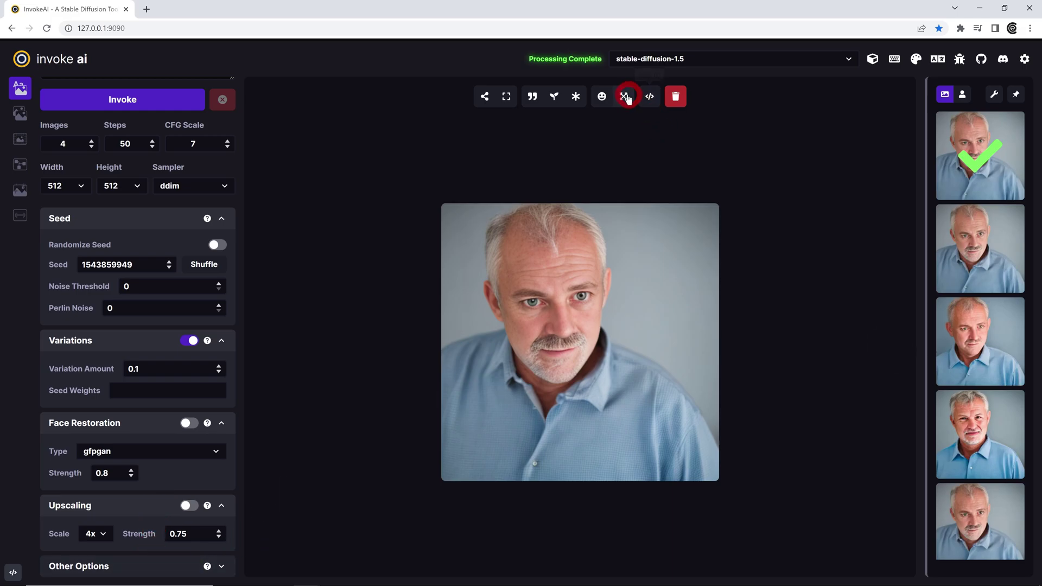
pyautogui.moveTo(624, 96)
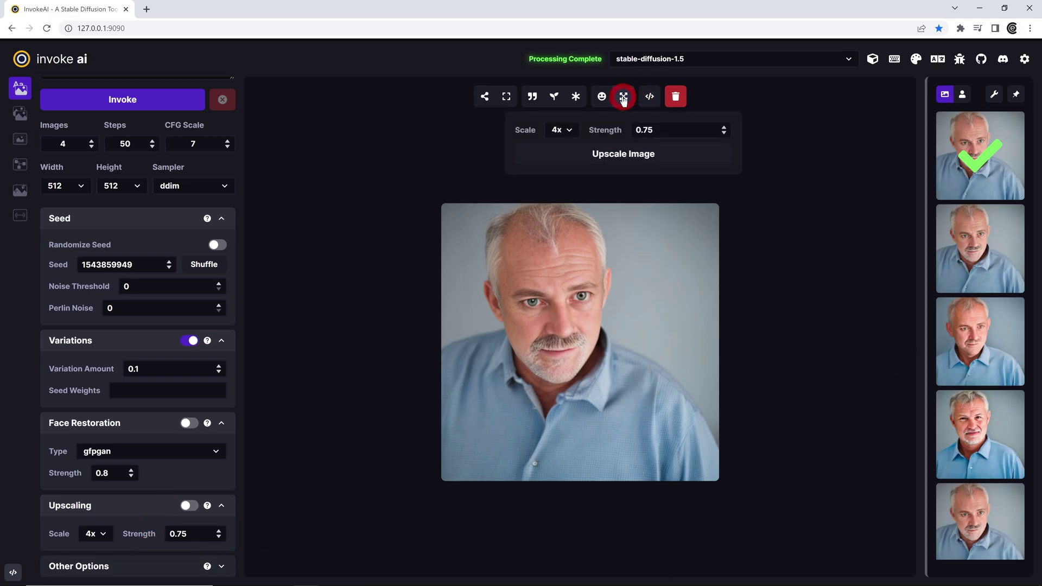
# Step: Upscale the restored portrait 4x and review its restoration and upscaling settings in the full-screen viewer
pyautogui.click(604, 156)
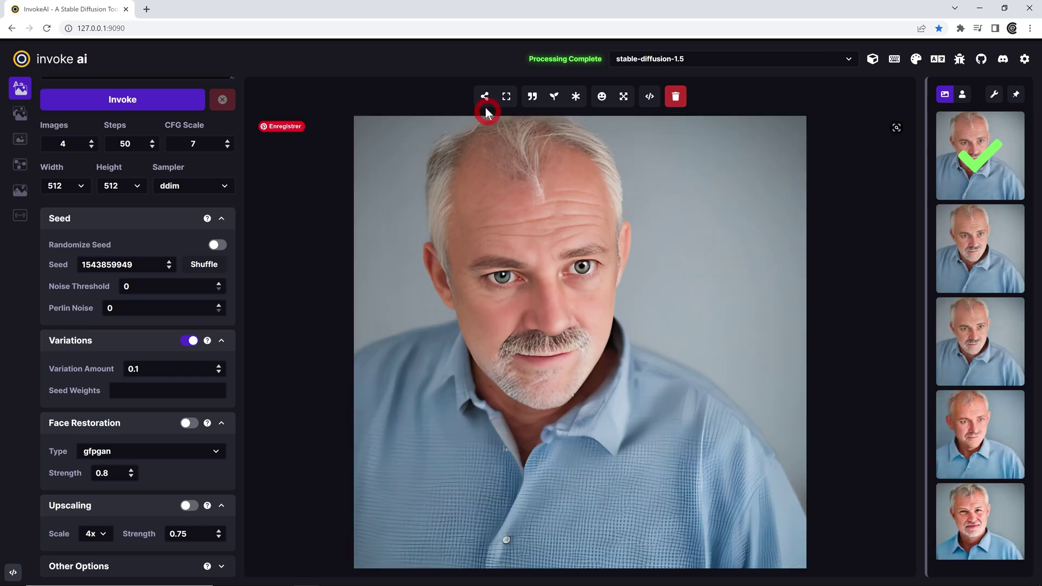
pyautogui.press('z')
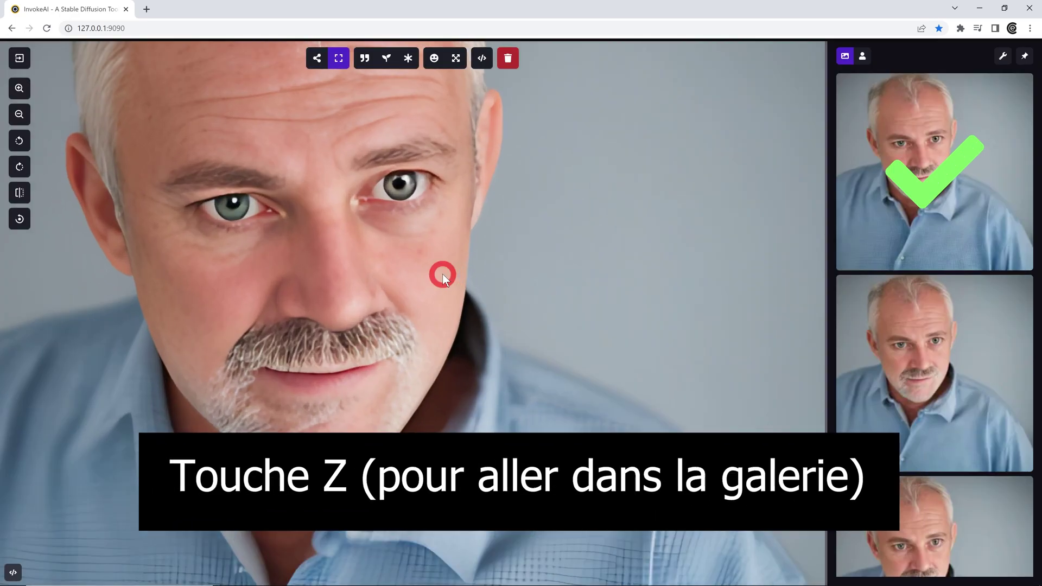
pyautogui.scroll(-2, 441, 256)
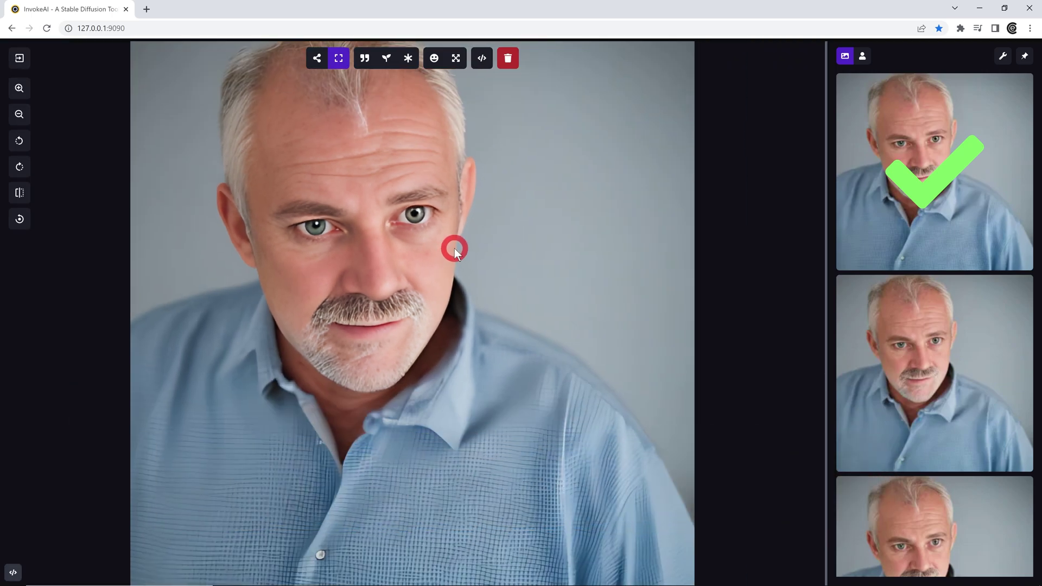
pyautogui.scroll(-1, 454, 249)
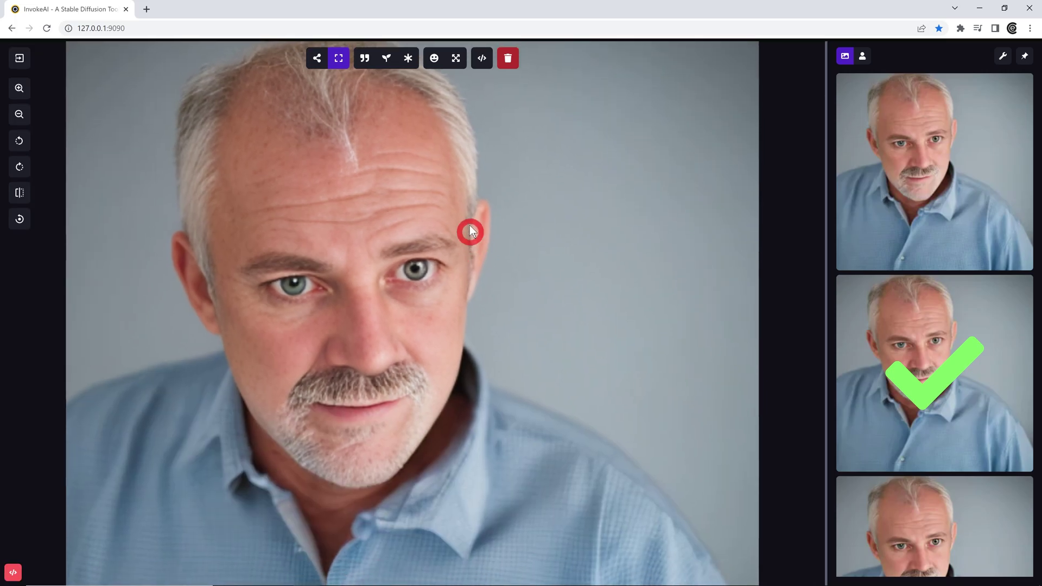
pyautogui.click(456, 59)
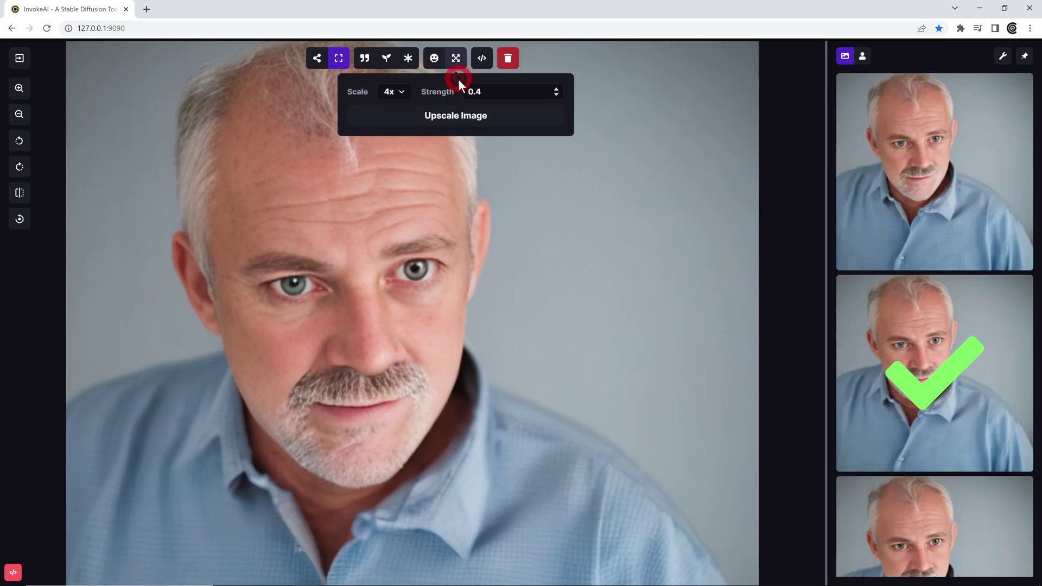
pyautogui.click(473, 102)
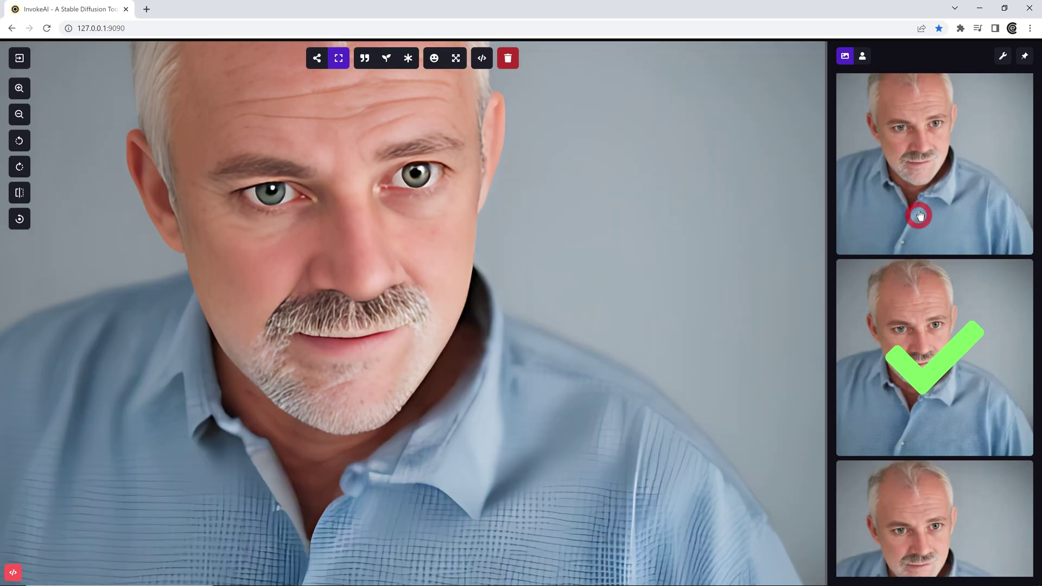
# Step: Show the first portrait full size, pan around its face details, then zoom back out
pyautogui.click(914, 175)
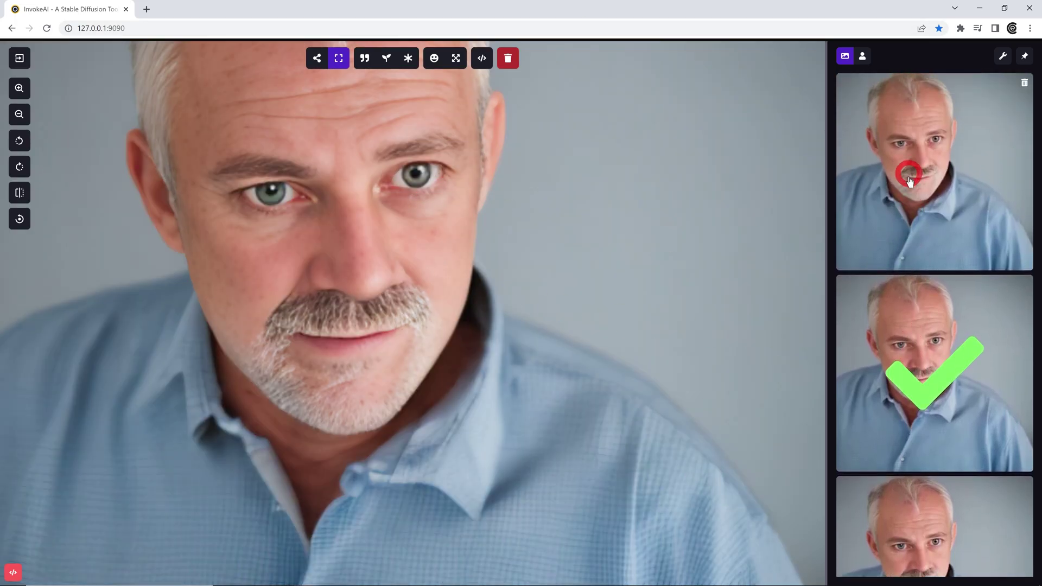
pyautogui.click(908, 173)
pyautogui.moveTo(457, 190); pyautogui.dragTo(479, 284)
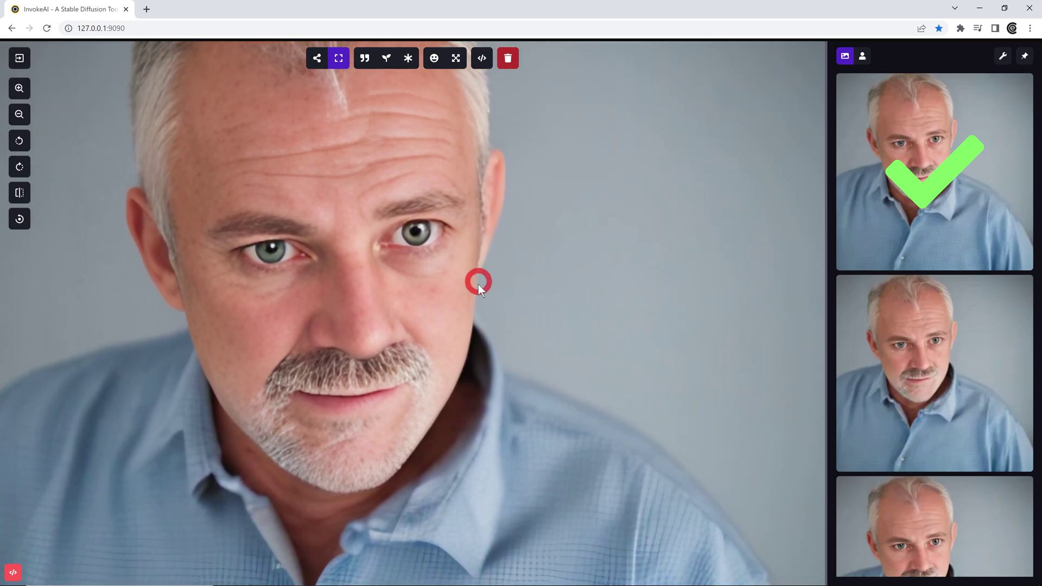
pyautogui.moveTo(444, 383); pyautogui.dragTo(415, 261)
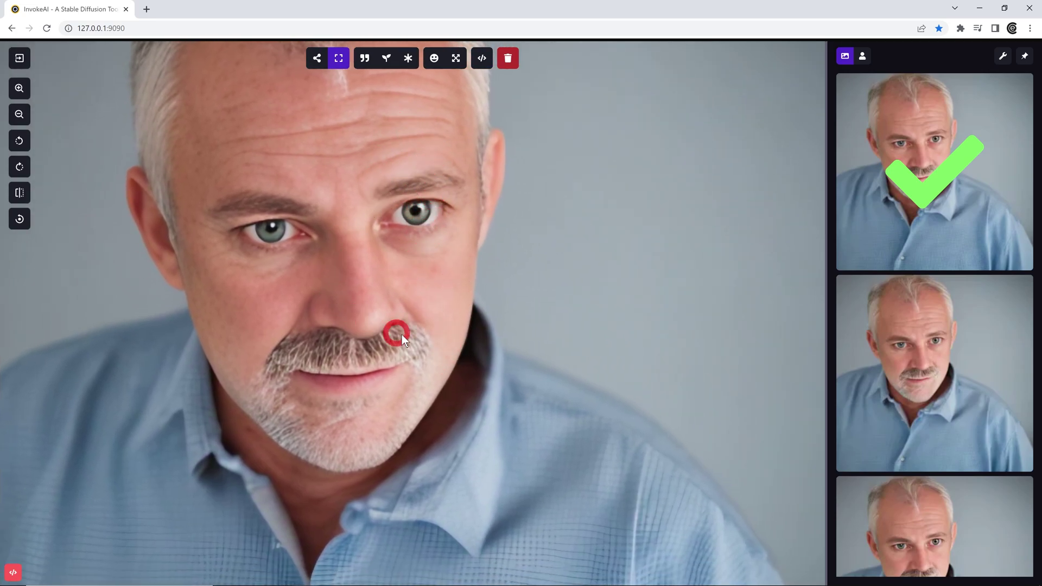
pyautogui.moveTo(398, 342)
pyautogui.mouseDown()
pyautogui.moveTo(431, 306)
pyautogui.moveTo(428, 350)
pyautogui.moveTo(398, 291)
pyautogui.mouseUp()
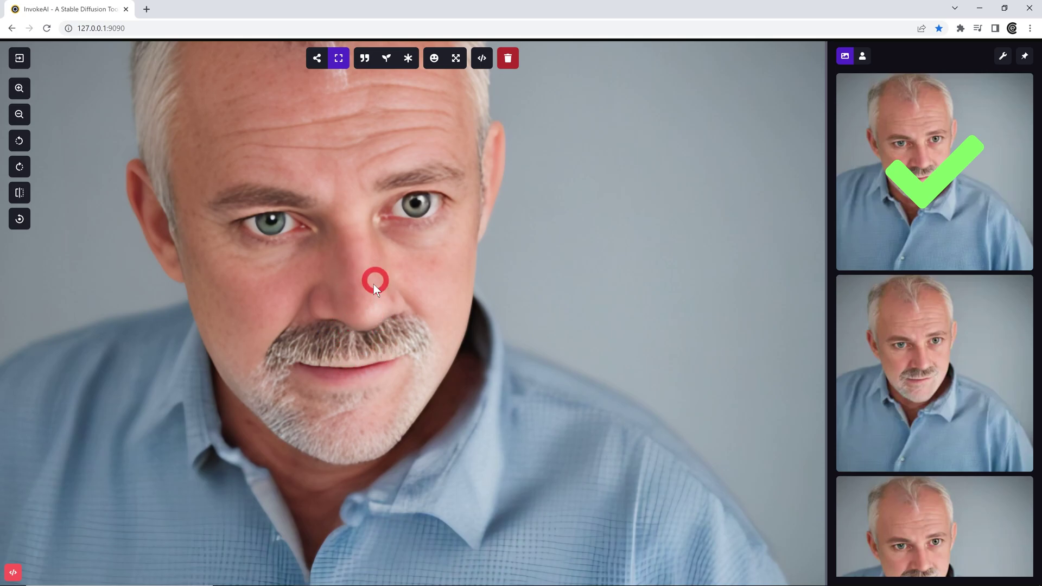
pyautogui.scroll(-2, 369, 206)
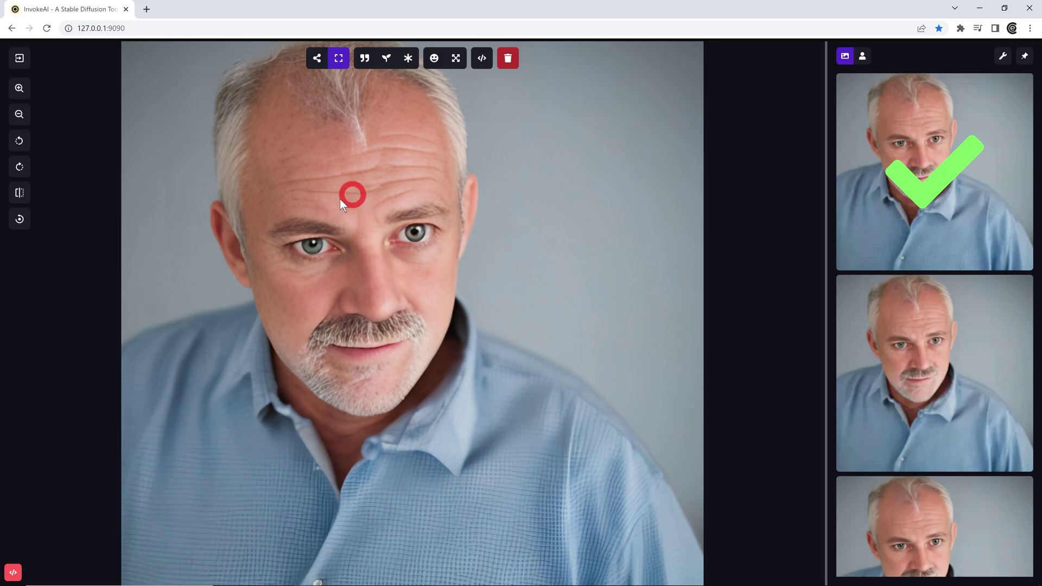
# Step: Enable seamless tiling and a random seed, turn variations off, and select the prompt text
pyautogui.click(19, 58)
pyautogui.scroll(-3, 204, 281)
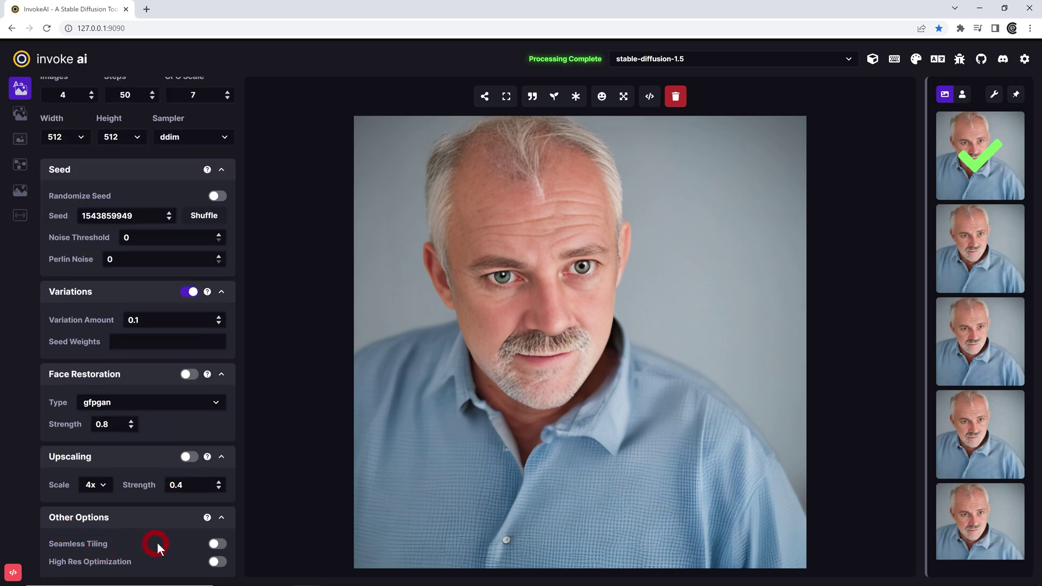
pyautogui.click(218, 544)
pyautogui.click(189, 292)
pyautogui.scroll(1, 189, 293)
pyautogui.click(219, 254)
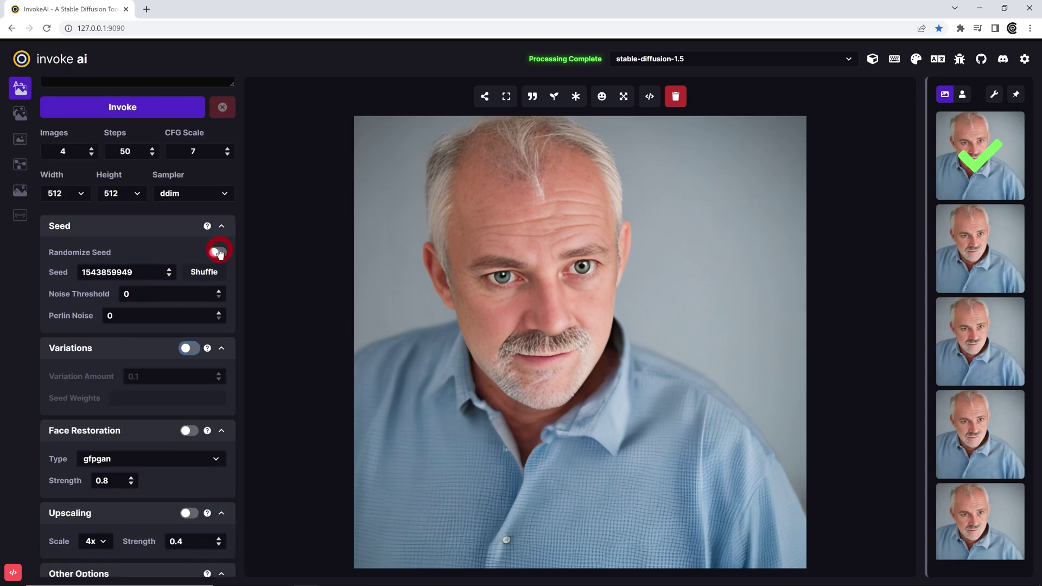
pyautogui.scroll(2, 221, 258)
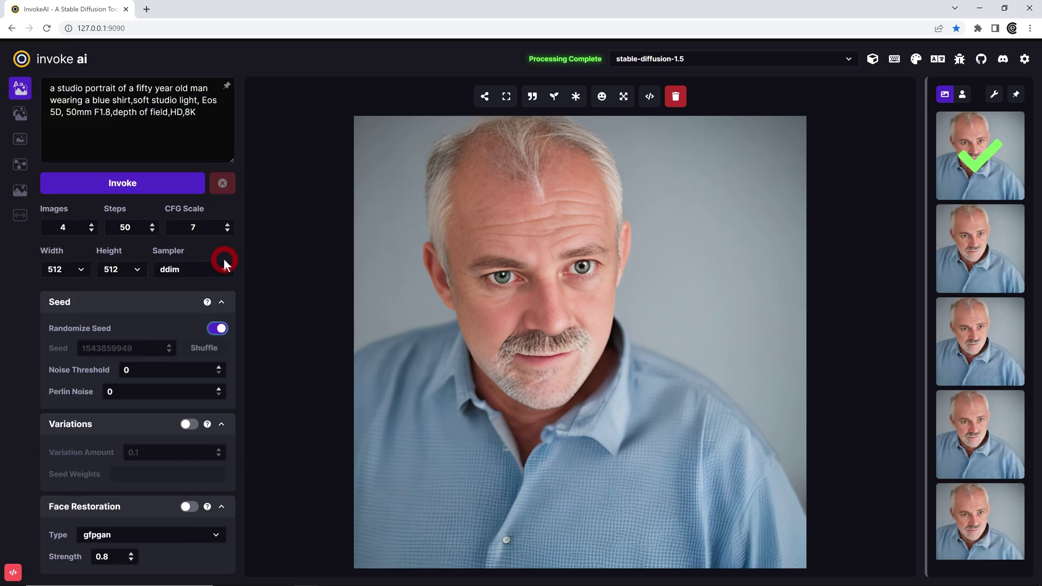
pyautogui.moveTo(200, 115); pyautogui.dragTo(8, 85)
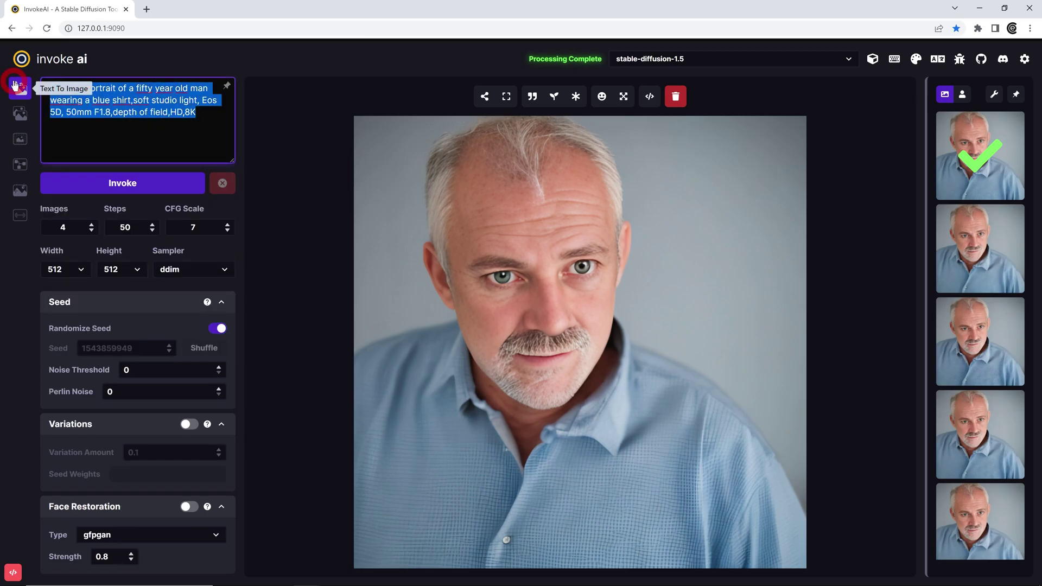
# Step: Generate images from the 'pink marble texture' prompt and pick the pink stones tile
pyautogui.write('pink marble texture')
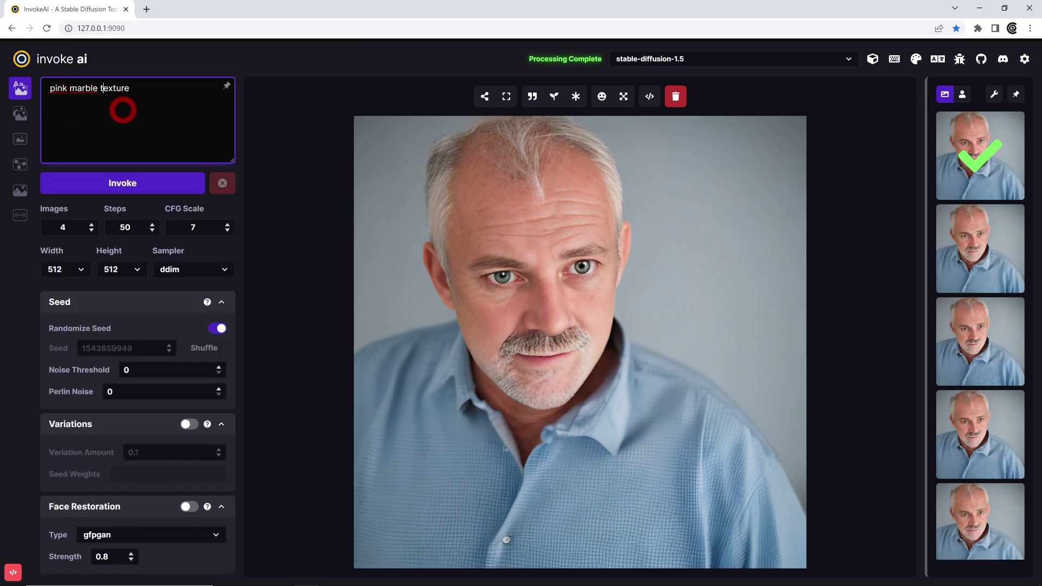
pyautogui.click(128, 187)
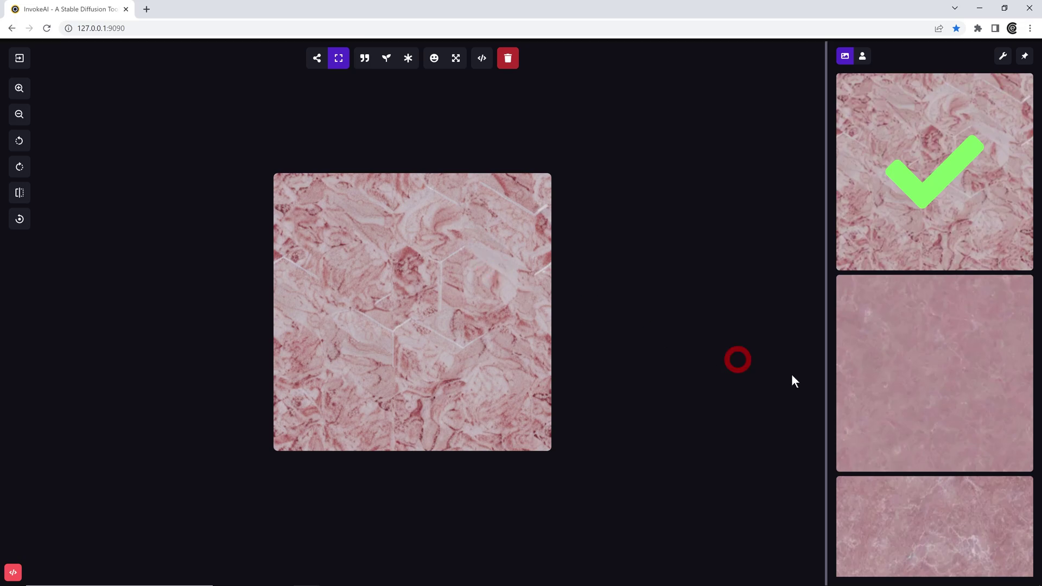
pyautogui.click(920, 366)
pyautogui.scroll(-2, 928, 391)
pyautogui.click(943, 423)
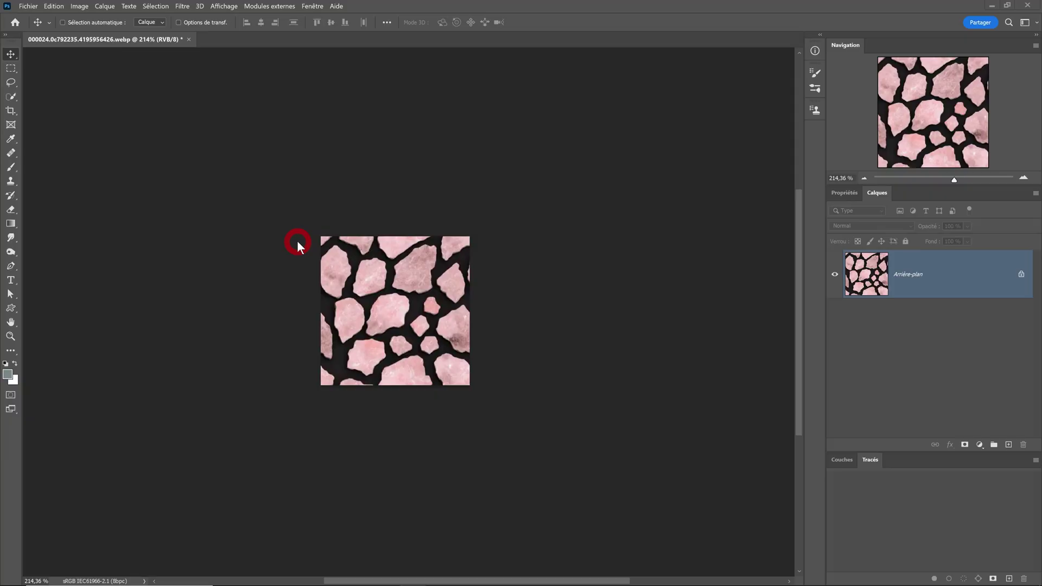
# Step: Preview the pink stone tile as a repeating pattern, save it as a pattern, and start a new document
pyautogui.click(224, 7)
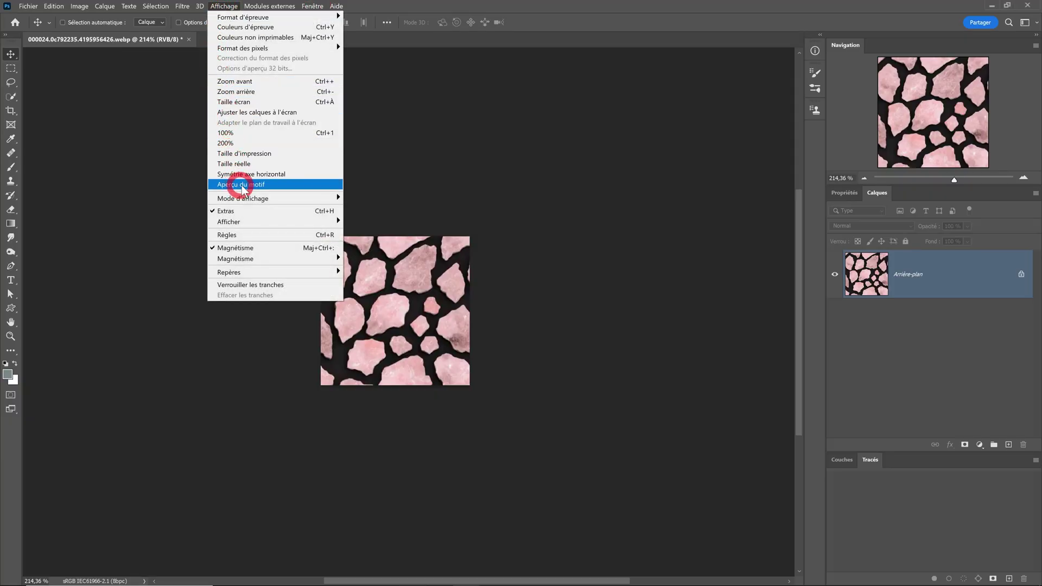
pyautogui.click(291, 186)
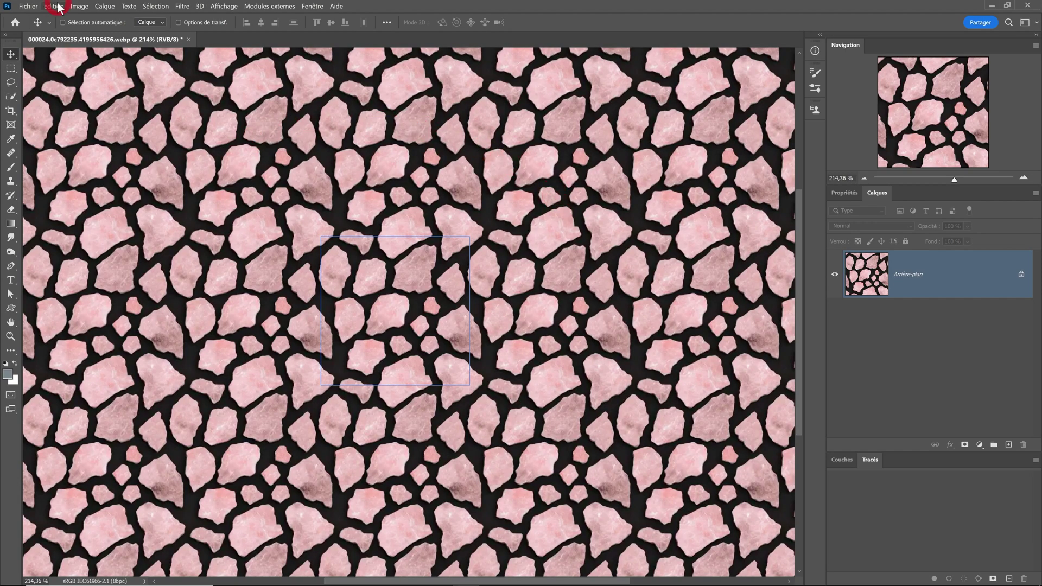
pyautogui.click(54, 7)
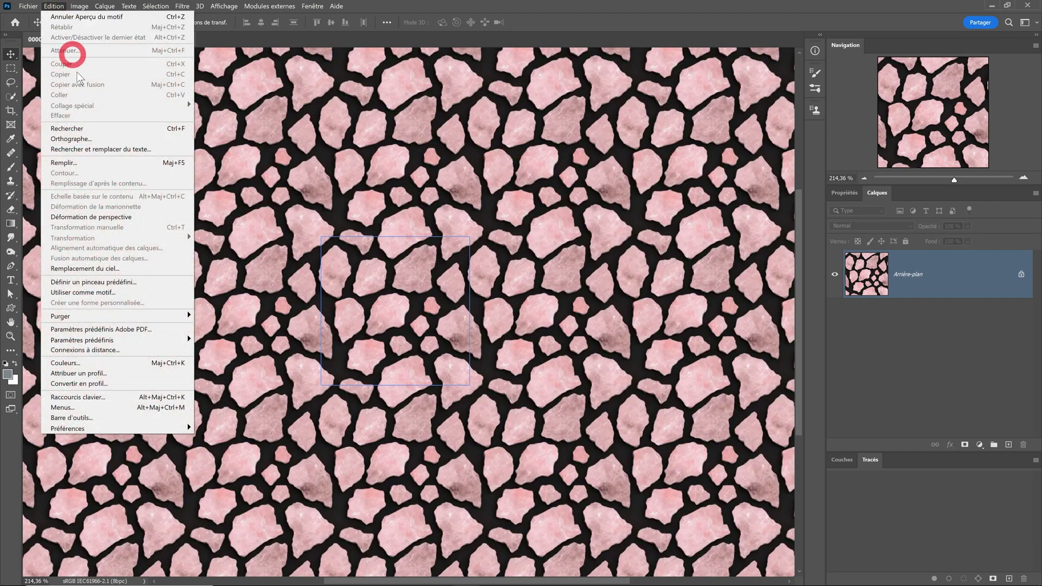
pyautogui.click(81, 293)
pyautogui.click(628, 188)
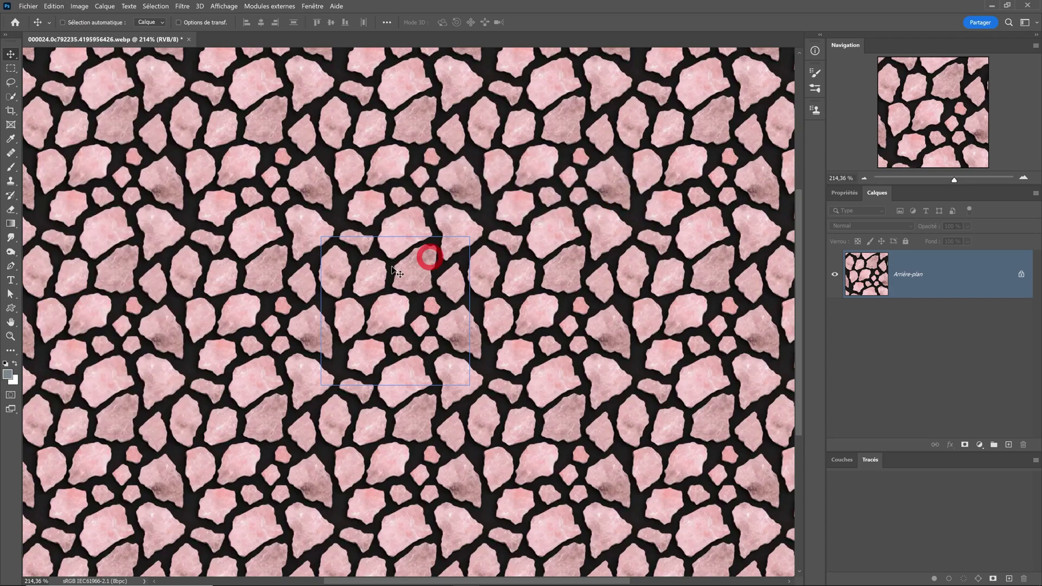
pyautogui.click(30, 6)
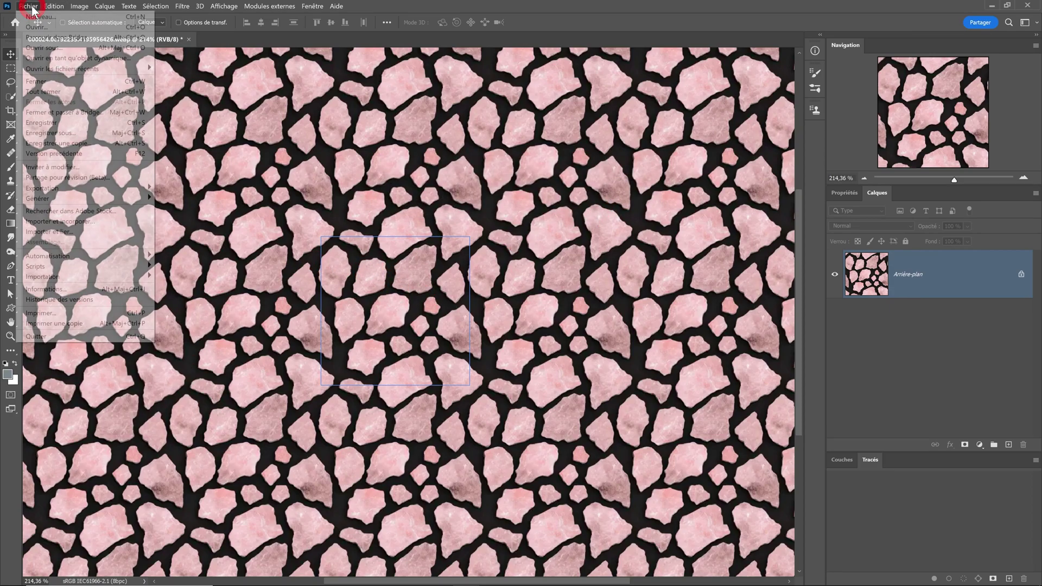
pyautogui.click(34, 19)
# Step: Create the 1024x576 document and fill it with the pink stone pattern at 253%, angle -29.04°
pyautogui.press('Return')
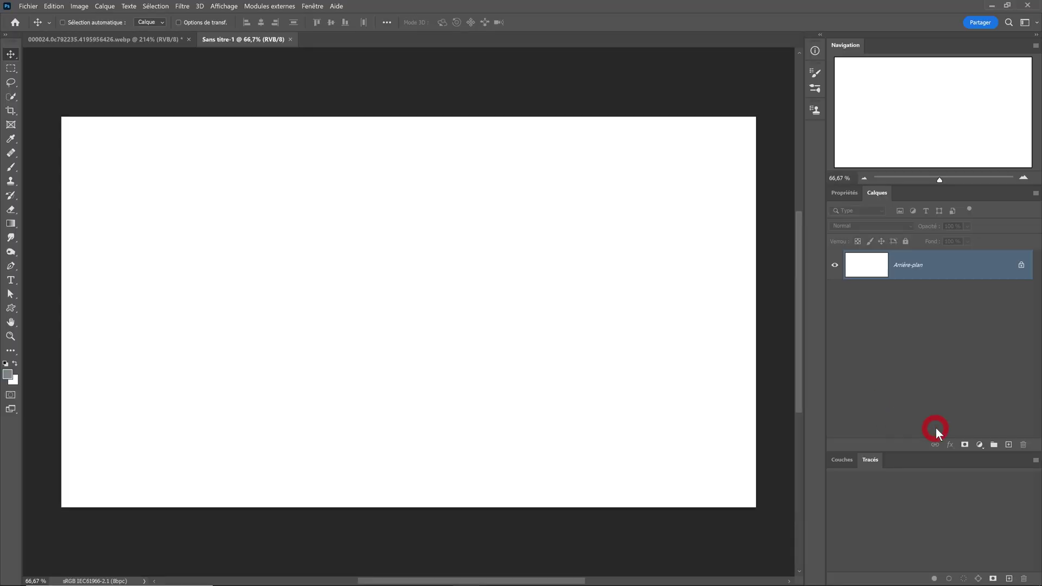
pyautogui.click(966, 444)
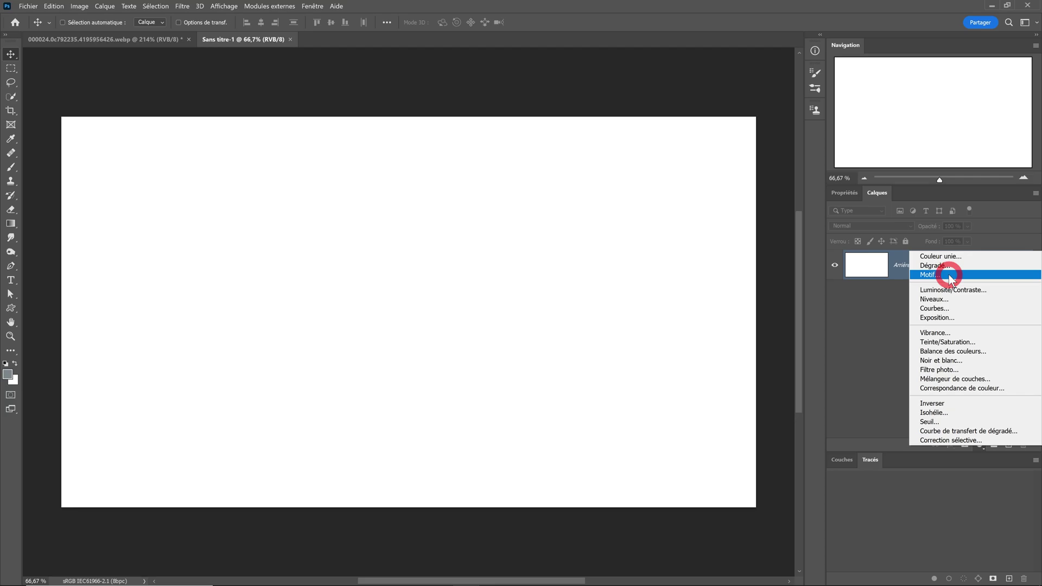
pyautogui.click(950, 276)
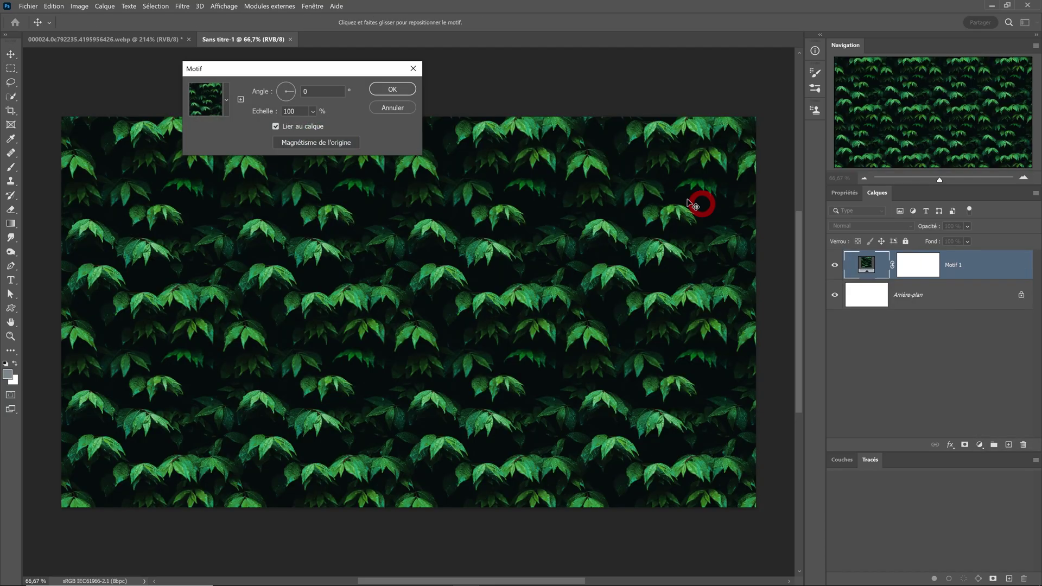
pyautogui.click(225, 98)
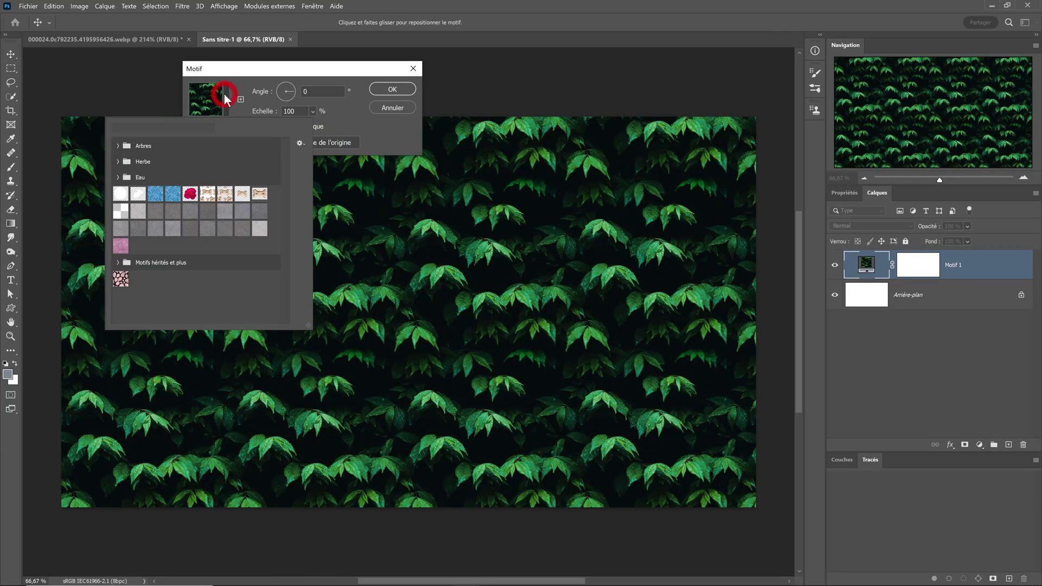
pyautogui.click(121, 279)
pyautogui.click(394, 89)
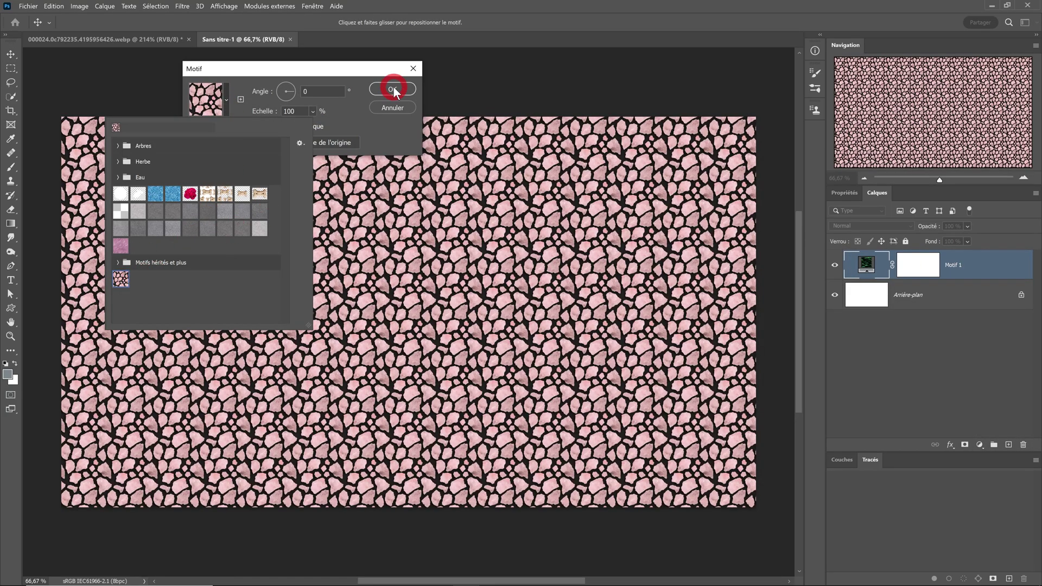
pyautogui.moveTo(396, 116); pyautogui.dragTo(400, 116)
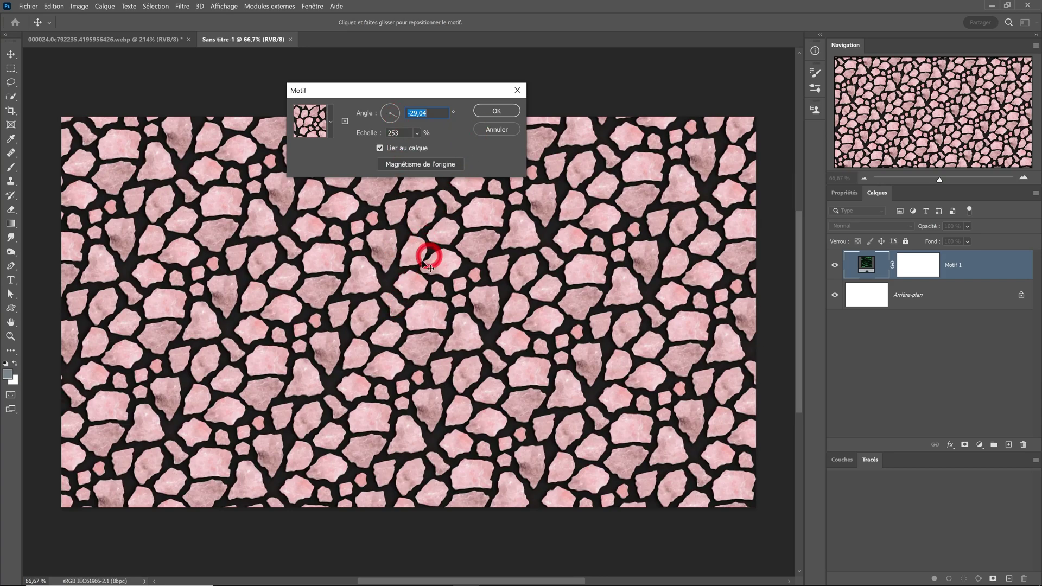
pyautogui.moveTo(425, 264)
pyautogui.mouseDown()
pyautogui.moveTo(349, 296)
pyautogui.moveTo(320, 241)
pyautogui.mouseUp()
pyautogui.click(496, 111)
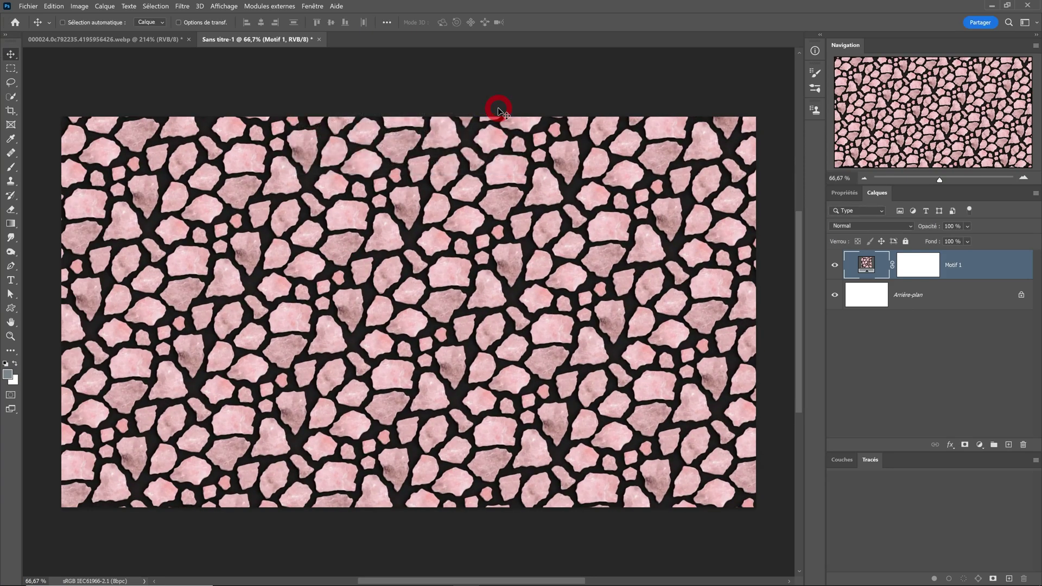